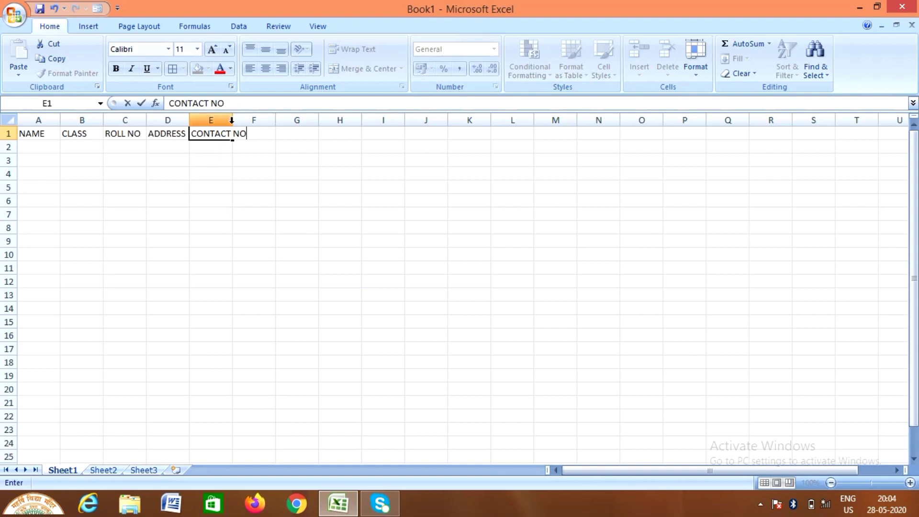
# Finish the CONTACT NO heading and widen column E so it fits completely
pyautogui.click(234, 122)
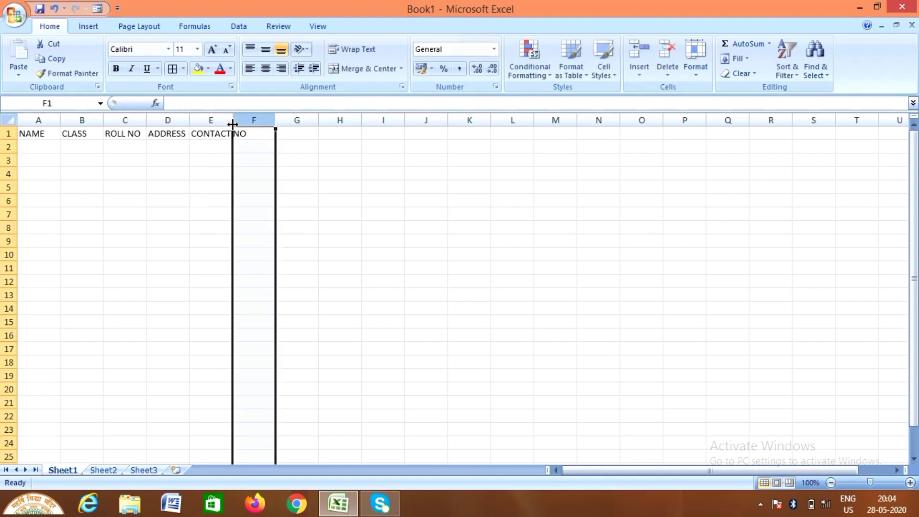
pyautogui.moveTo(233, 124); pyautogui.dragTo(254, 124)
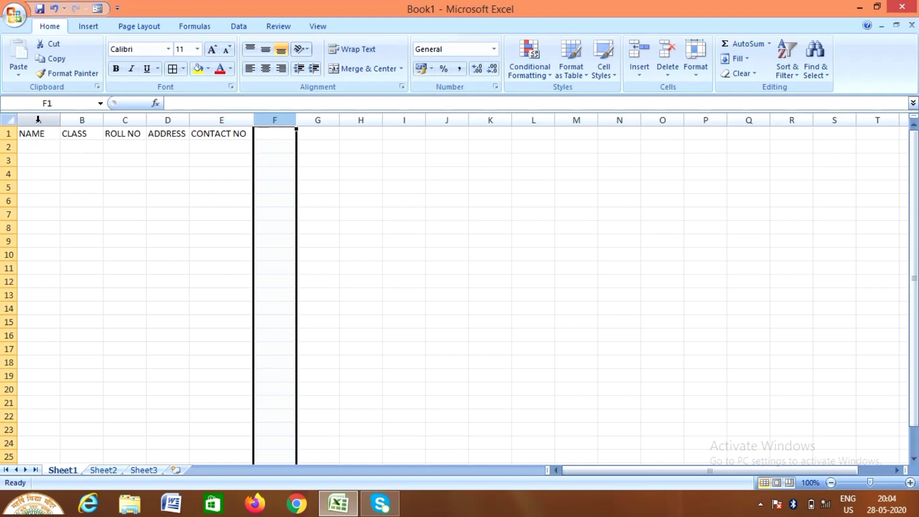
pyautogui.moveTo(27, 134); pyautogui.dragTo(262, 413)
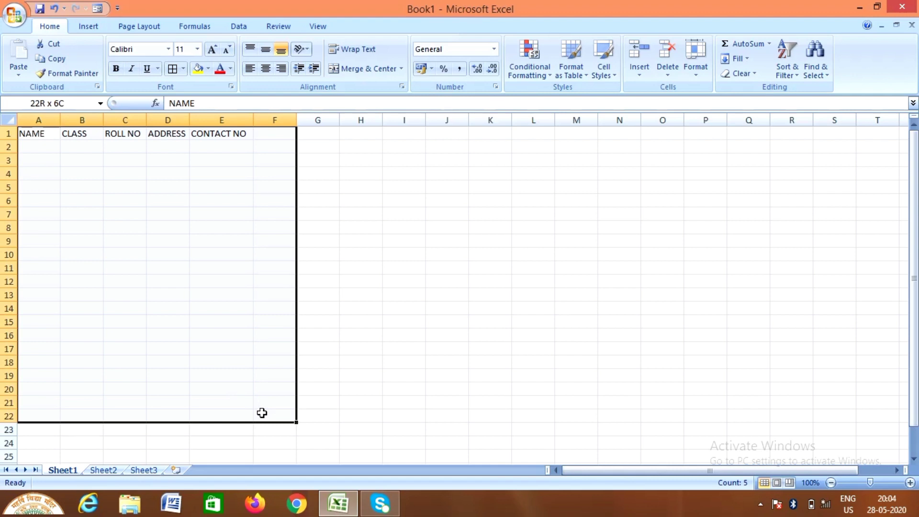
# Apply All Borders to every cell in A1:F23
pyautogui.moveTo(262, 413); pyautogui.dragTo(264, 429)
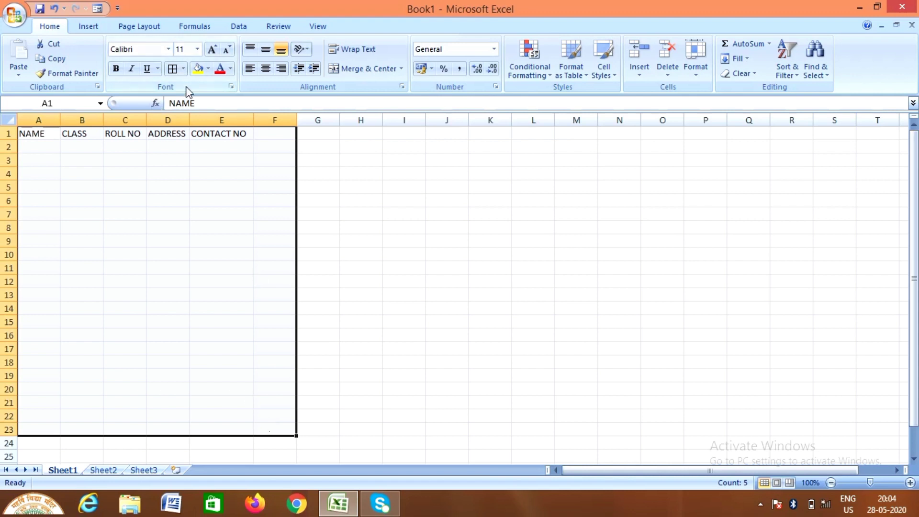
pyautogui.click(185, 70)
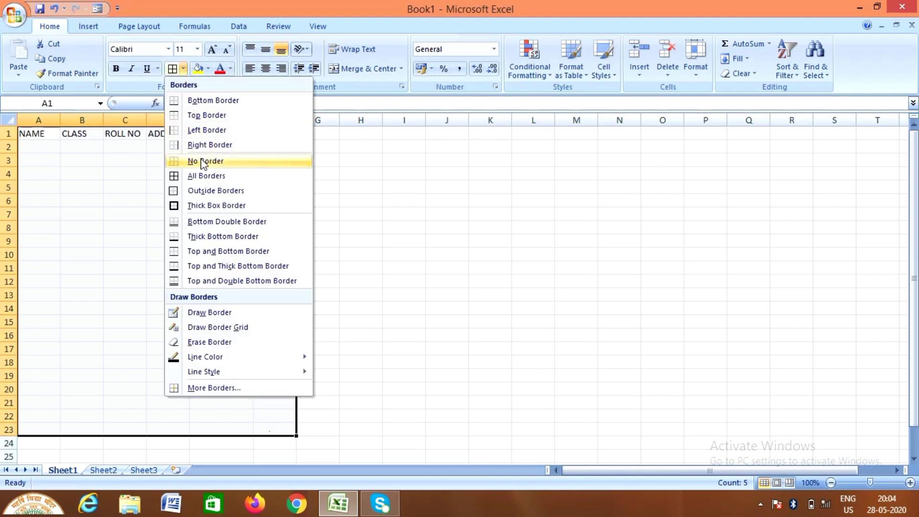
pyautogui.click(203, 176)
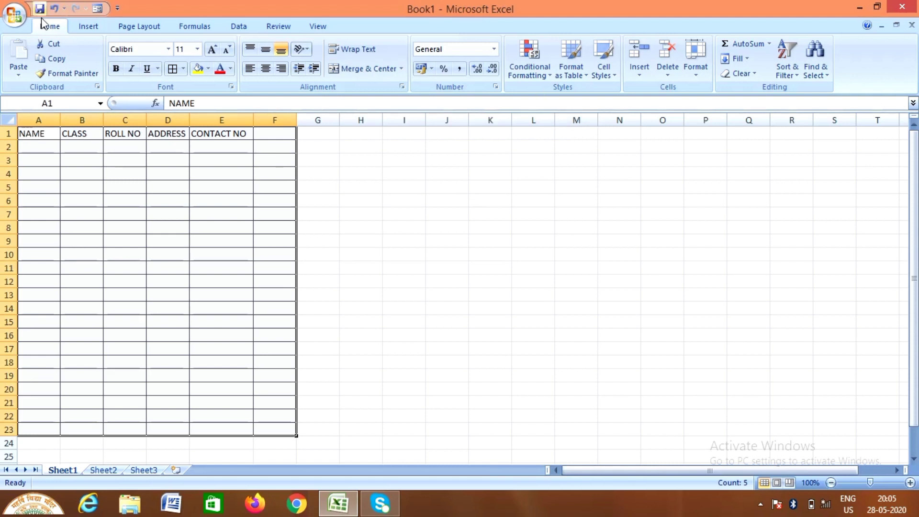
# Change the row height of rows 1–23 from 15 to 45
pyautogui.click(694, 78)
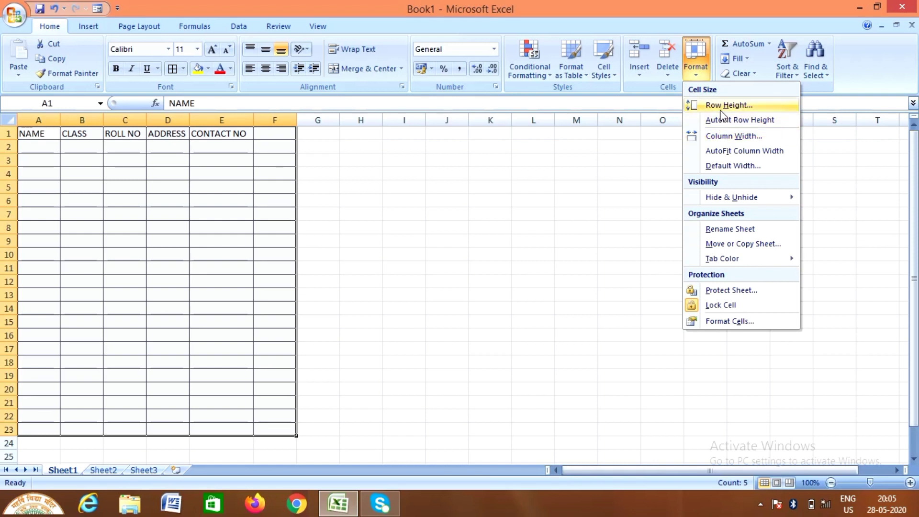
pyautogui.click(721, 112)
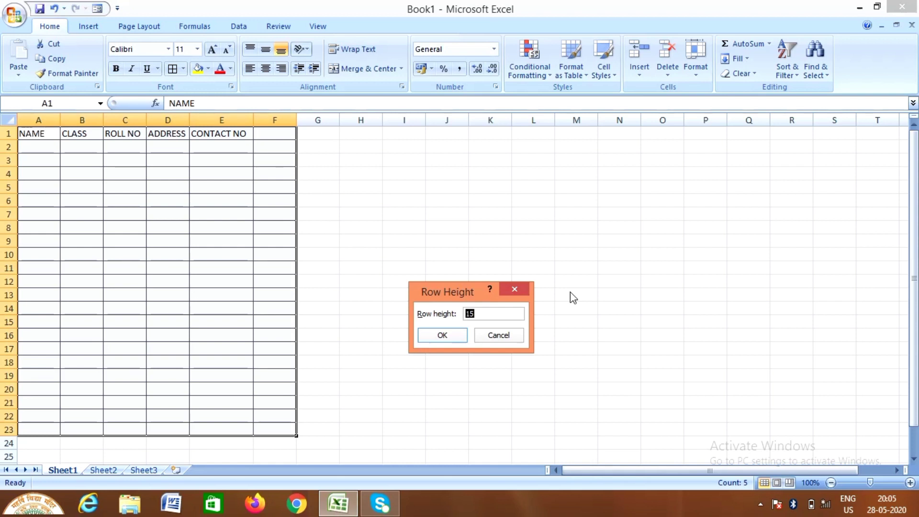
pyautogui.press('BackSpace')
pyautogui.write('45')
pyautogui.click(444, 337)
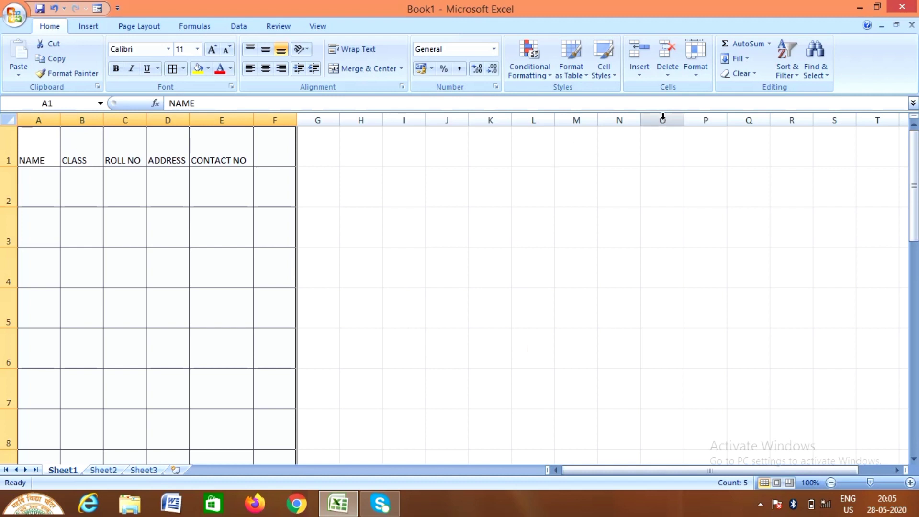
# Set the column width of table columns A–F to 20
pyautogui.click(697, 72)
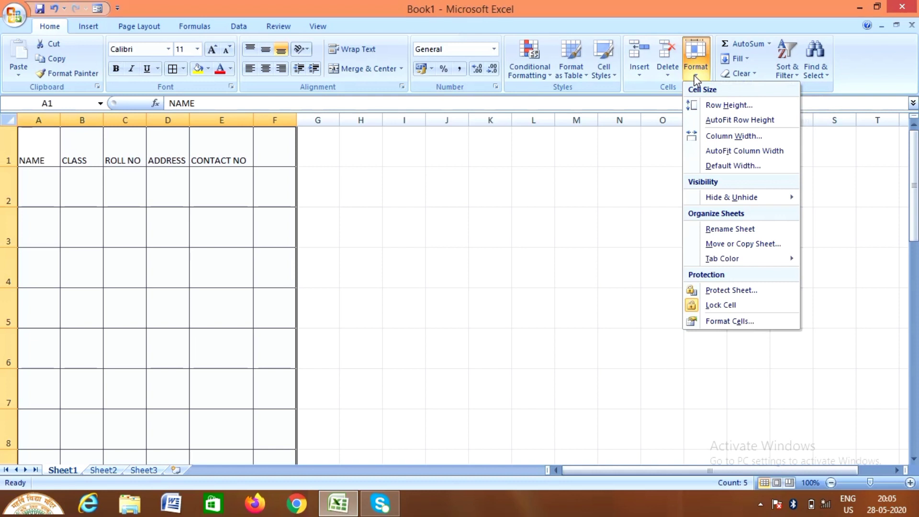
pyautogui.click(707, 138)
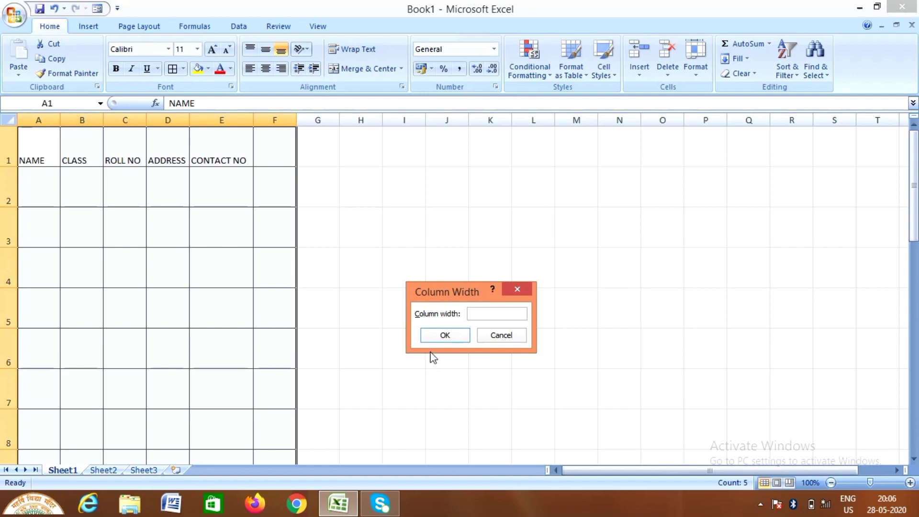
pyautogui.write('20')
pyautogui.click(454, 338)
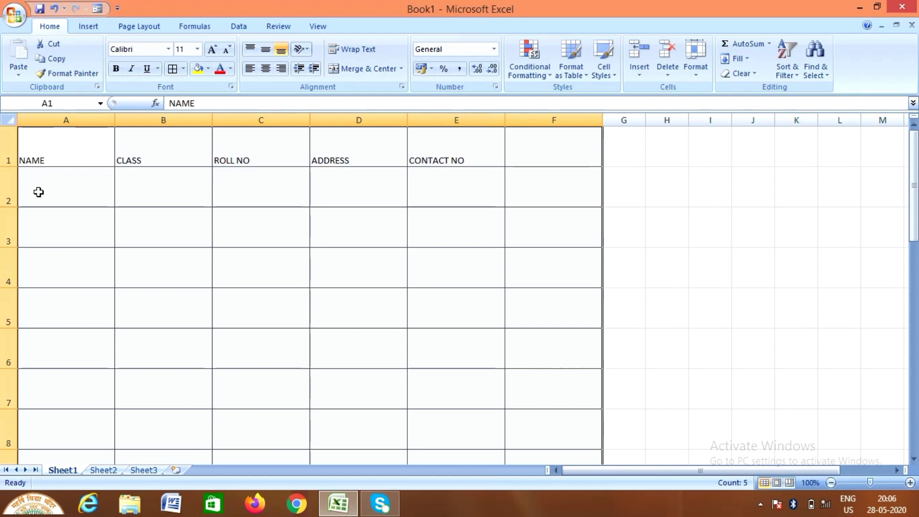
# Make header cells A1:E1 bold at font size 22 and widen column E to fit
pyautogui.click(30, 150)
pyautogui.moveTo(30, 150); pyautogui.dragTo(498, 134)
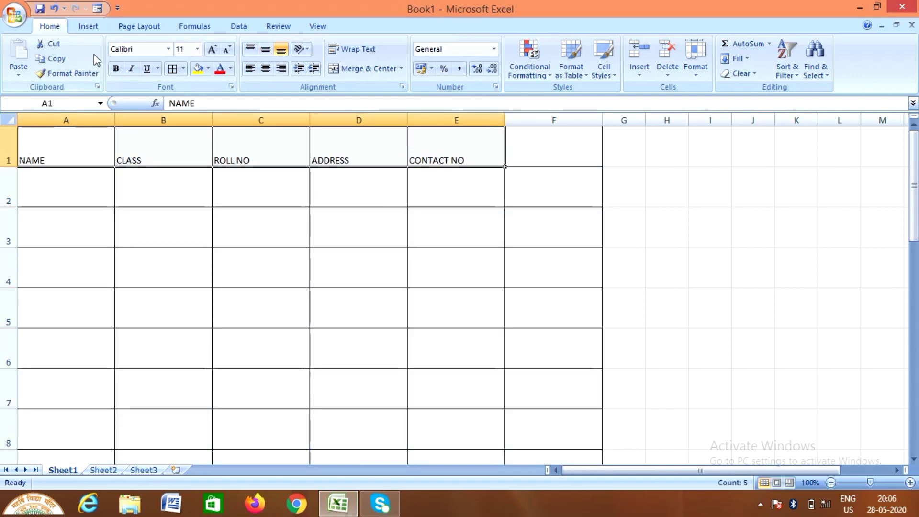
pyautogui.click(119, 71)
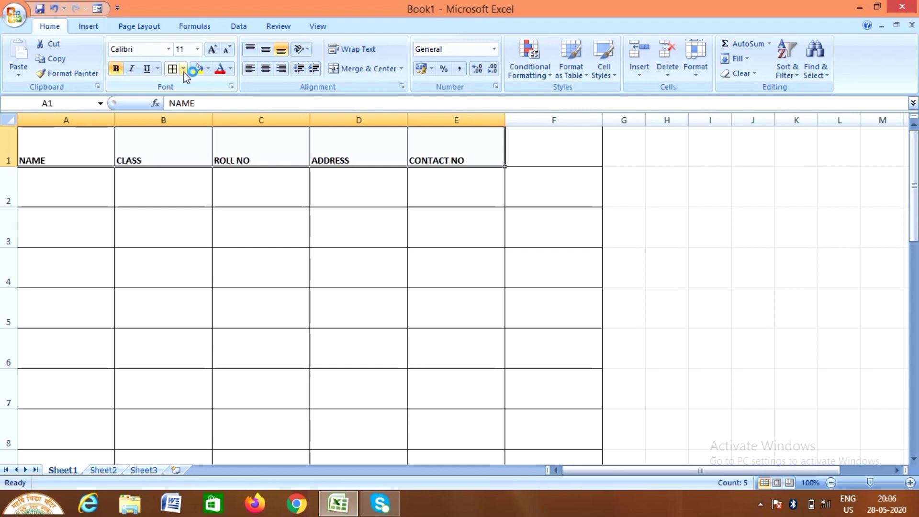
pyautogui.click(198, 50)
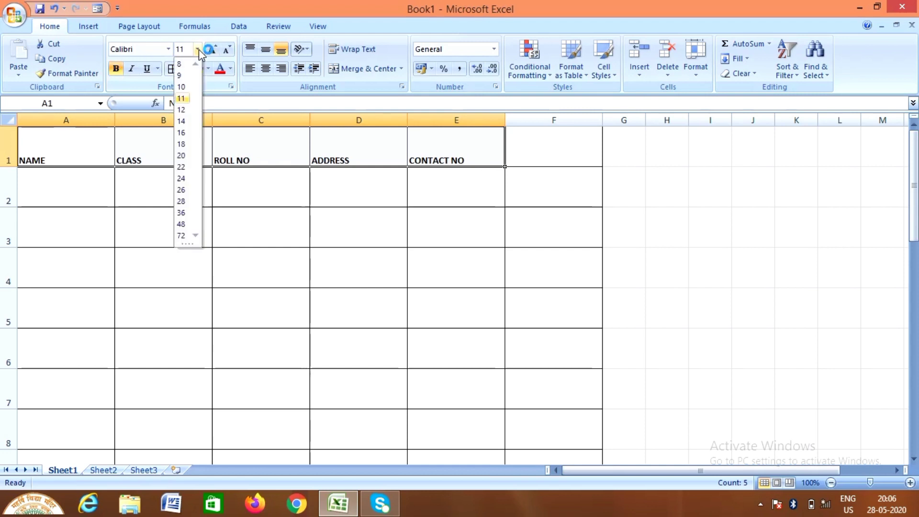
pyautogui.click(184, 168)
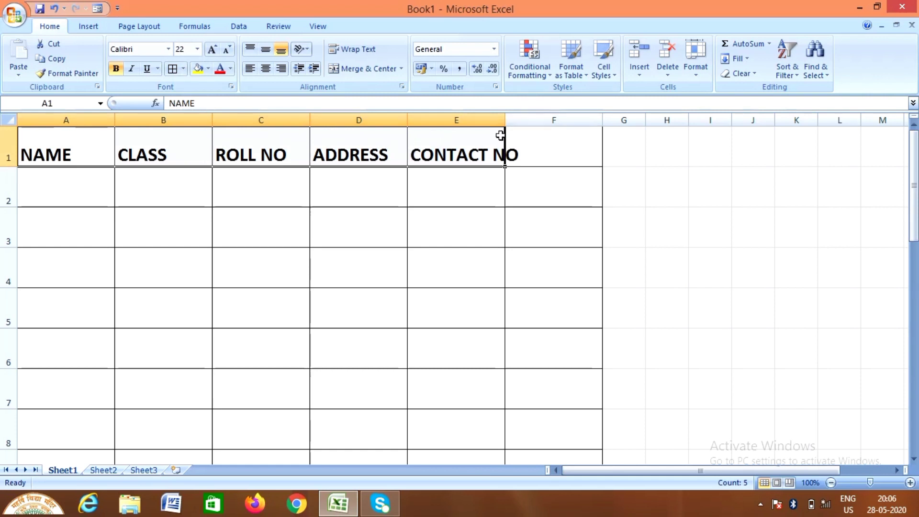
pyautogui.moveTo(504, 119); pyautogui.dragTo(521, 119)
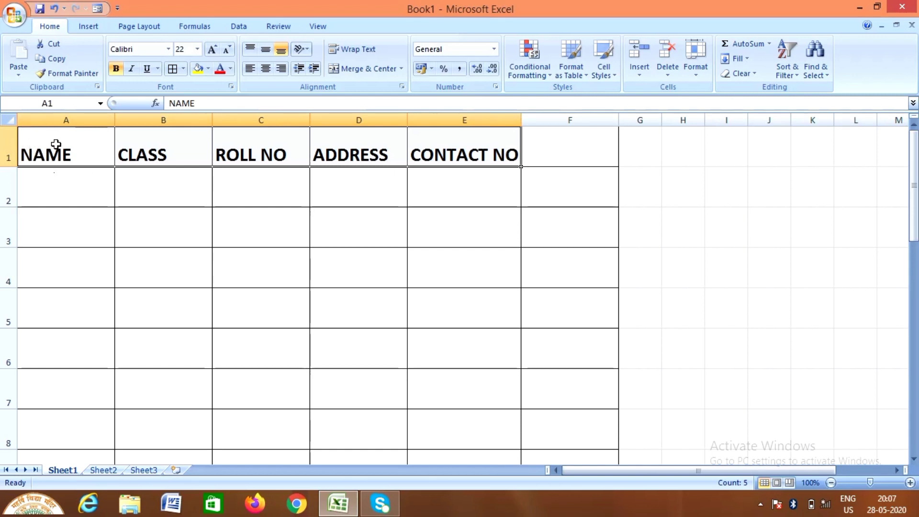
# Set the column width of A1:F23 to 30
pyautogui.moveTo(56, 144); pyautogui.dragTo(554, 503)
pyautogui.click(696, 78)
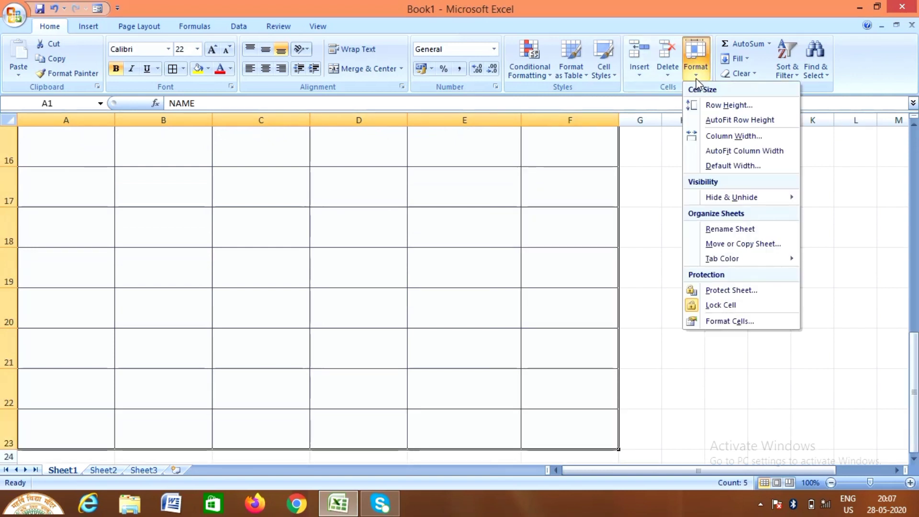
pyautogui.click(716, 138)
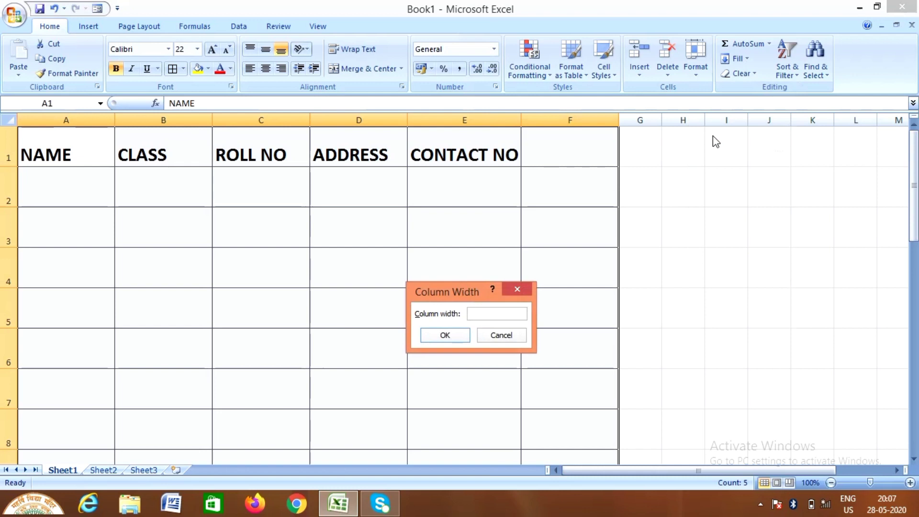
pyautogui.write('30')
pyautogui.click(446, 337)
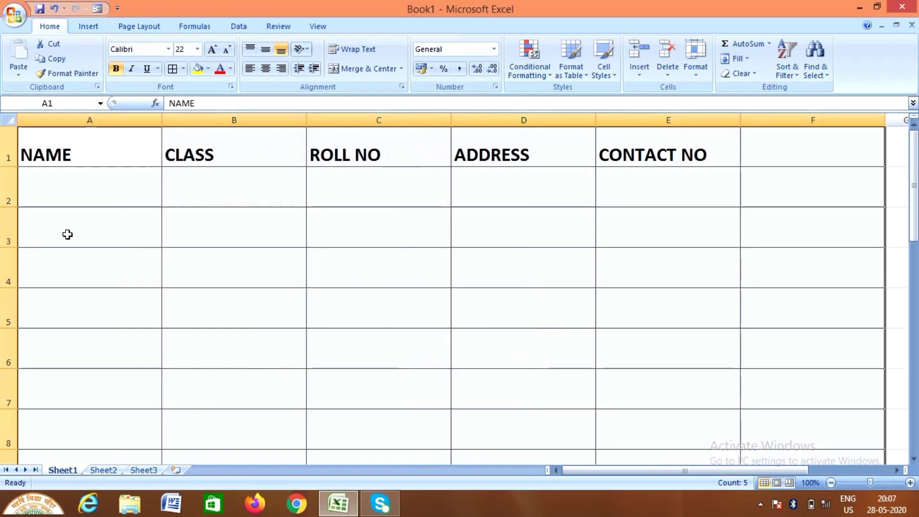
pyautogui.click(38, 201)
# Enter the first student's full name in A2 at font size 18
pyautogui.doubleClick(45, 199)
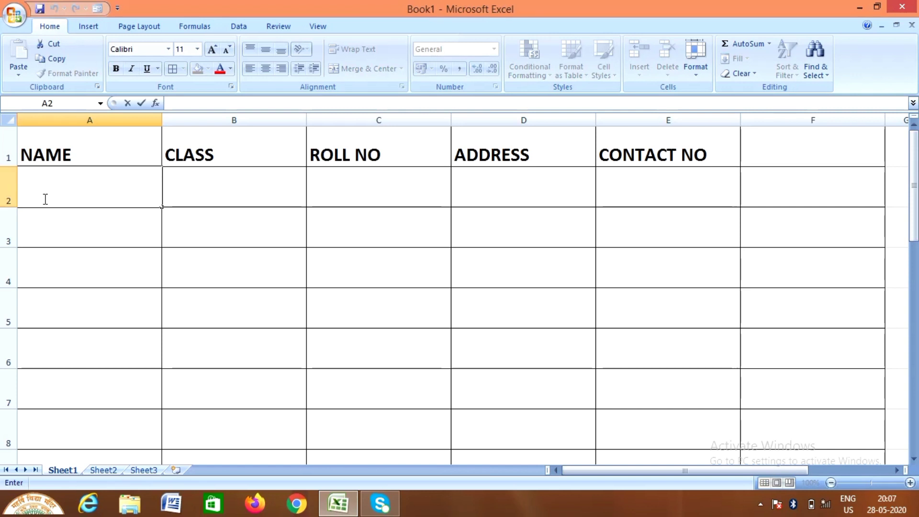
pyautogui.write('RAJIB')
pyautogui.press('BackSpace')
pyautogui.press('BackSpace')
pyautogui.press('BackSpace')
pyautogui.press('BackSpace')
pyautogui.press('BackSpace')
pyautogui.click(198, 48)
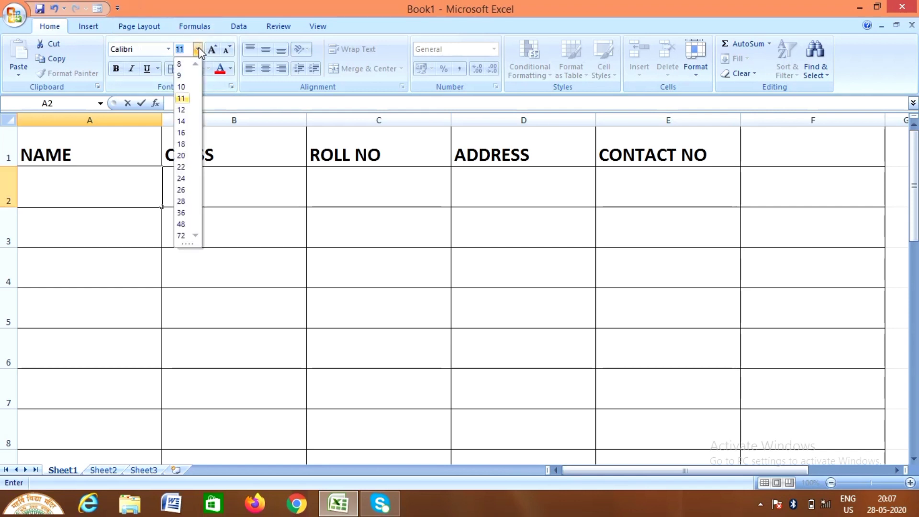
pyautogui.click(183, 148)
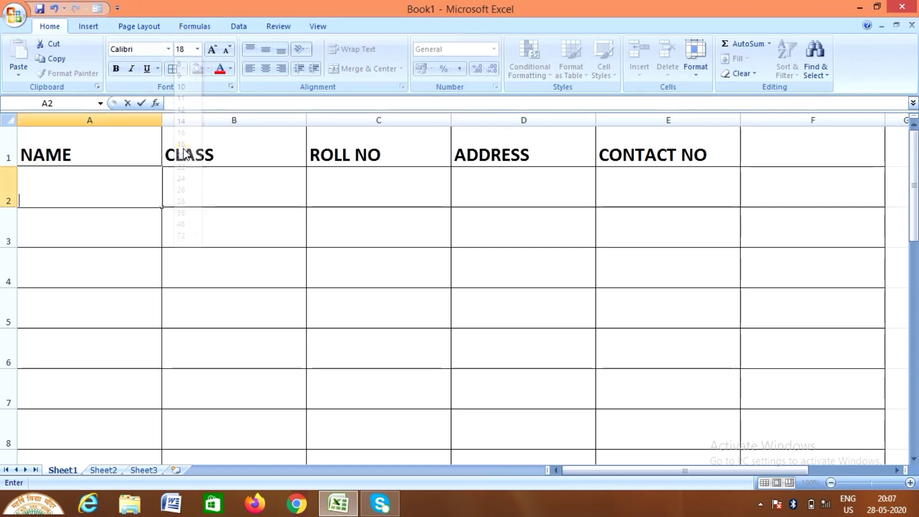
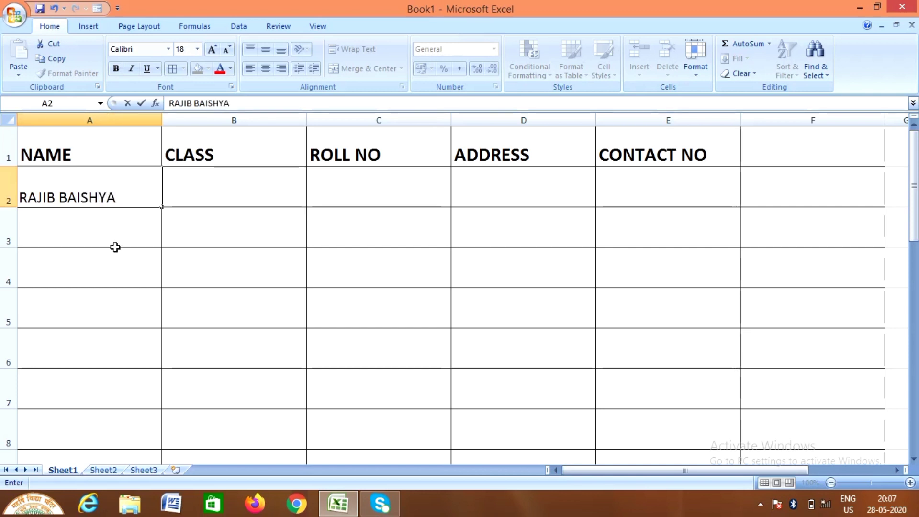
pyautogui.click(189, 189)
# Fill B2:D2 with class 7, roll number 1 and the student's address
pyautogui.doubleClick(190, 189)
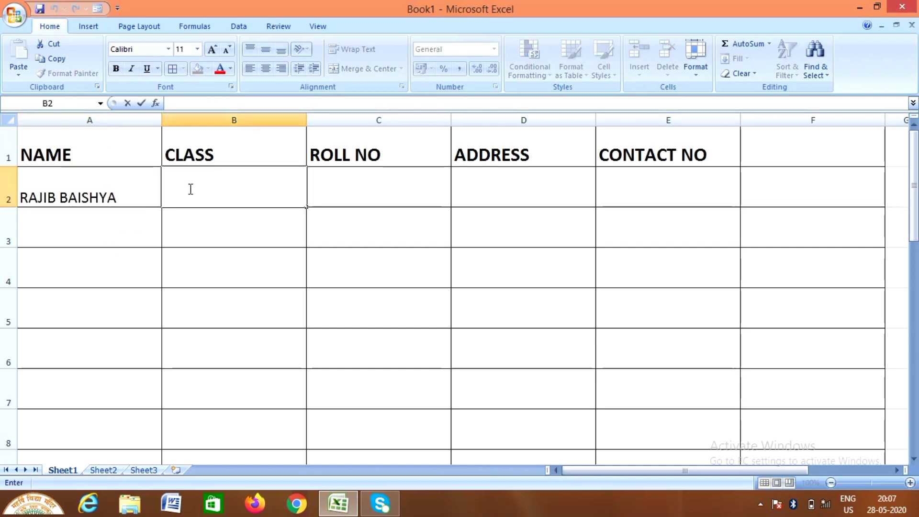
pyautogui.write('7')
pyautogui.click(338, 188)
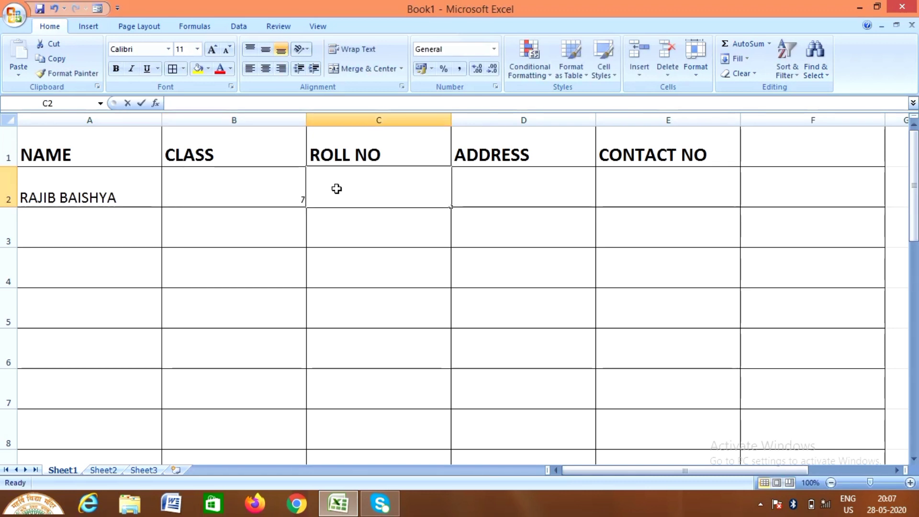
pyautogui.doubleClick(338, 189)
pyautogui.write('1')
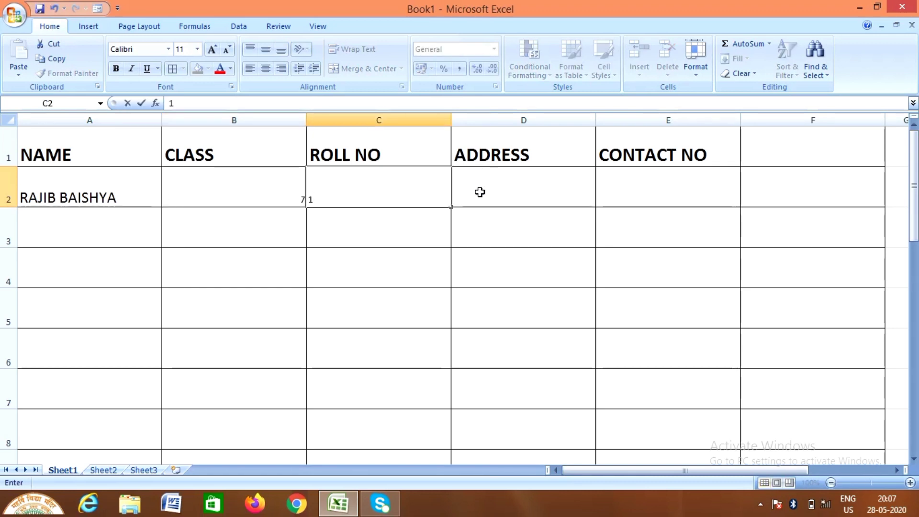
pyautogui.click(478, 191)
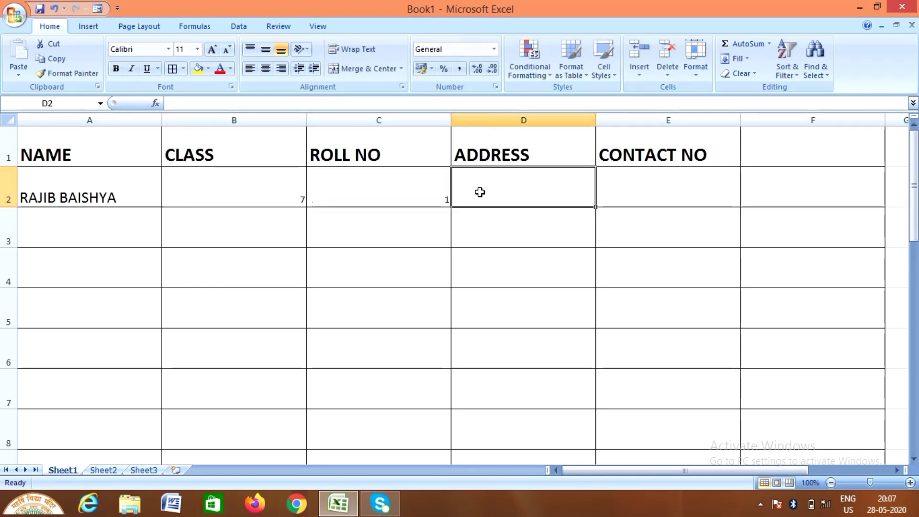
pyautogui.doubleClick(481, 192)
pyautogui.write('JALUKBARI')
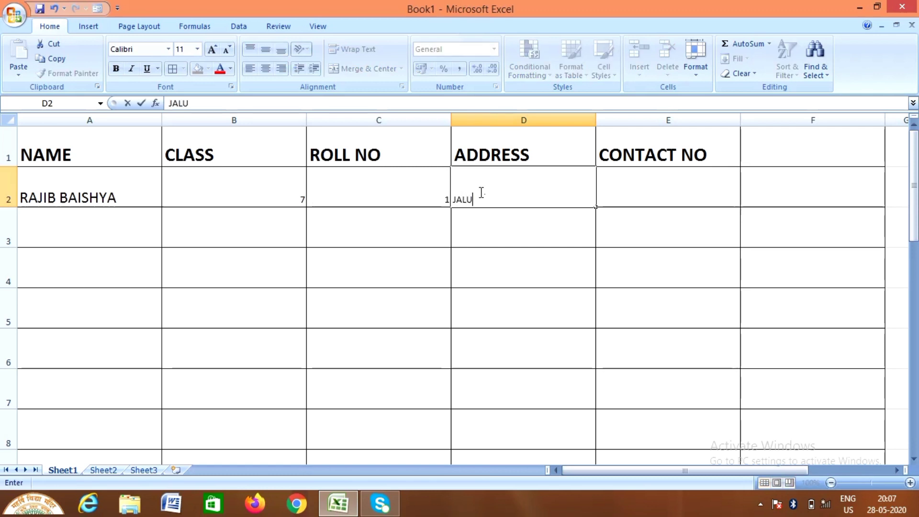
# Enter the student's contact number in E2 and the next student's name in A3
pyautogui.doubleClick(678, 179)
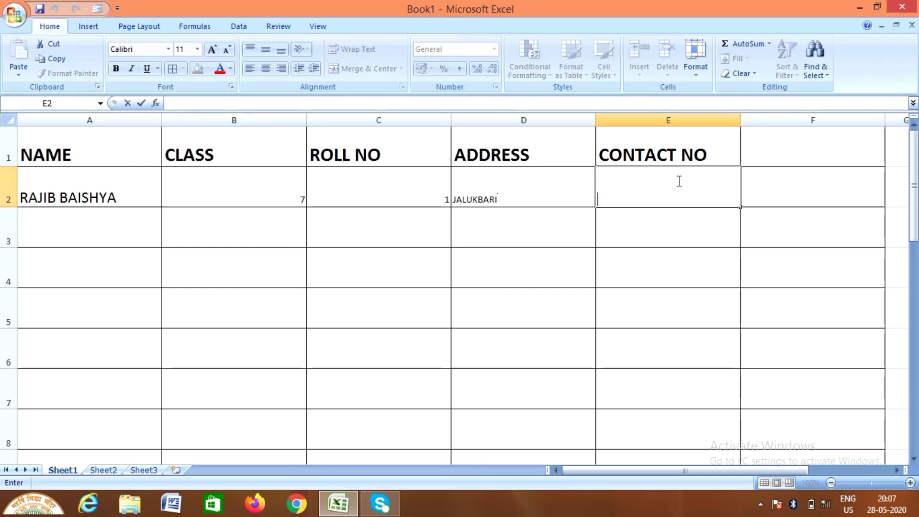
pyautogui.press('Left')
pyautogui.press('Left')
pyautogui.press('Left')
pyautogui.doubleClick(663, 191)
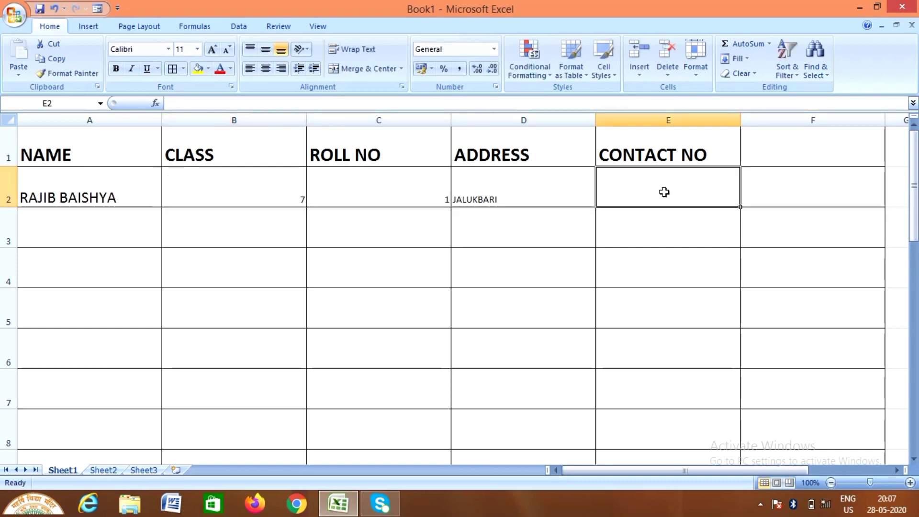
pyautogui.press('Left')
pyautogui.press('Left')
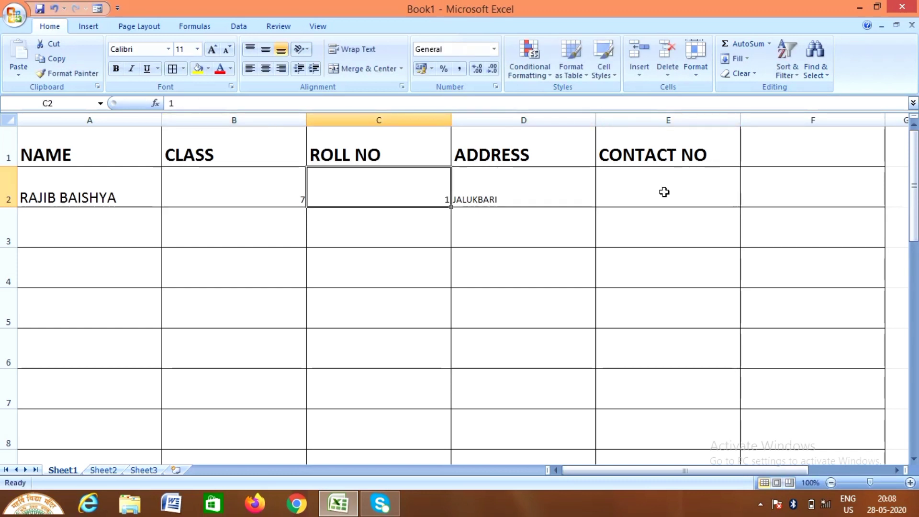
pyautogui.doubleClick(664, 192)
pyautogui.write('999999999')
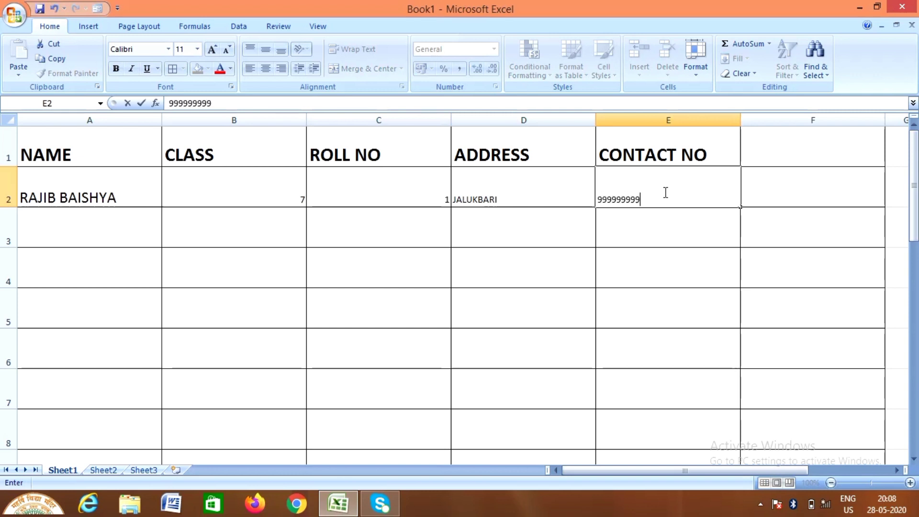
pyautogui.write('9999999999999')
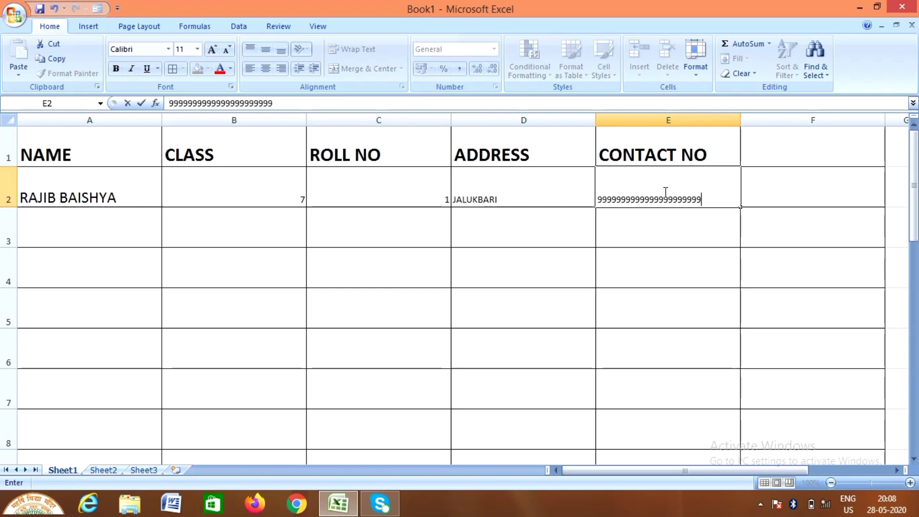
pyautogui.click(95, 241)
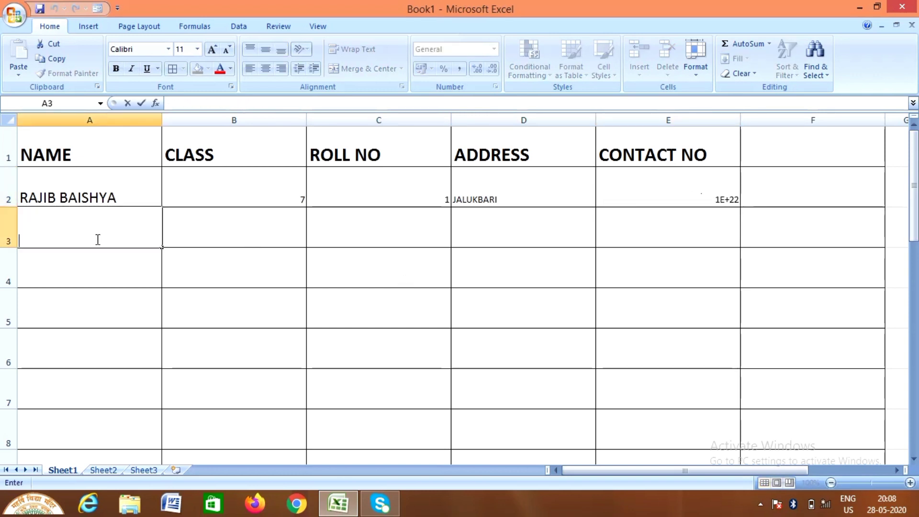
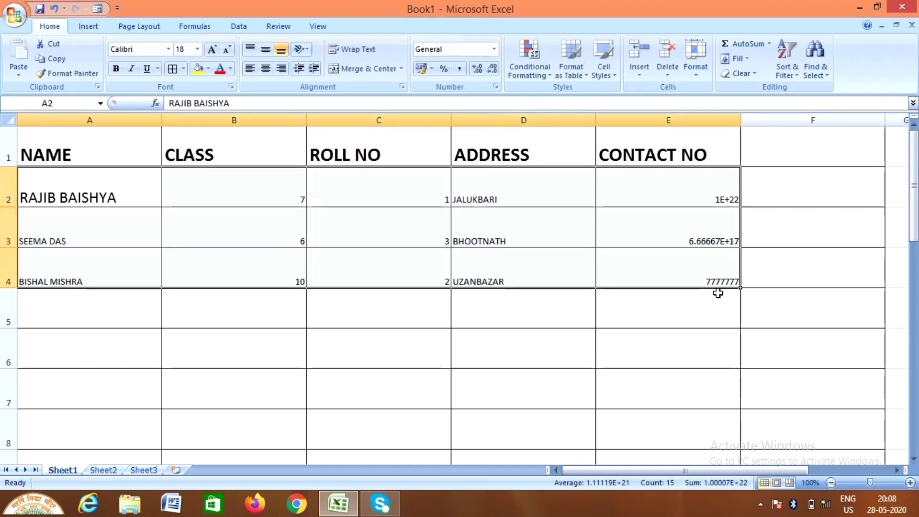
# Set the student rows to font size 22 and fill header row 1 with yellow
pyautogui.click(197, 49)
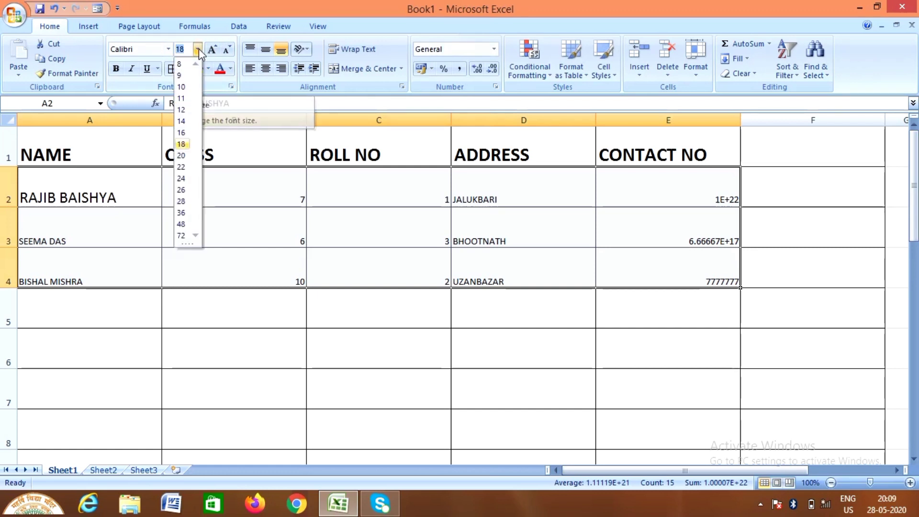
pyautogui.click(181, 167)
pyautogui.click(5, 150)
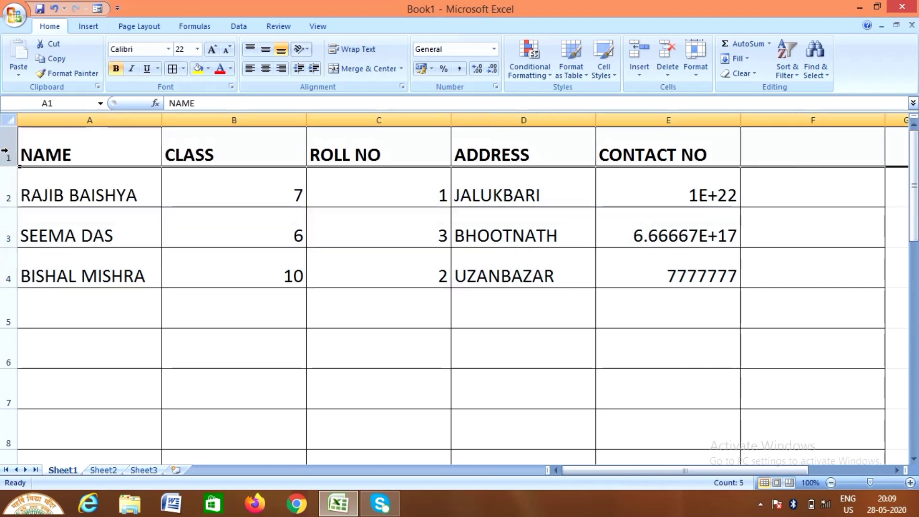
pyautogui.click(209, 68)
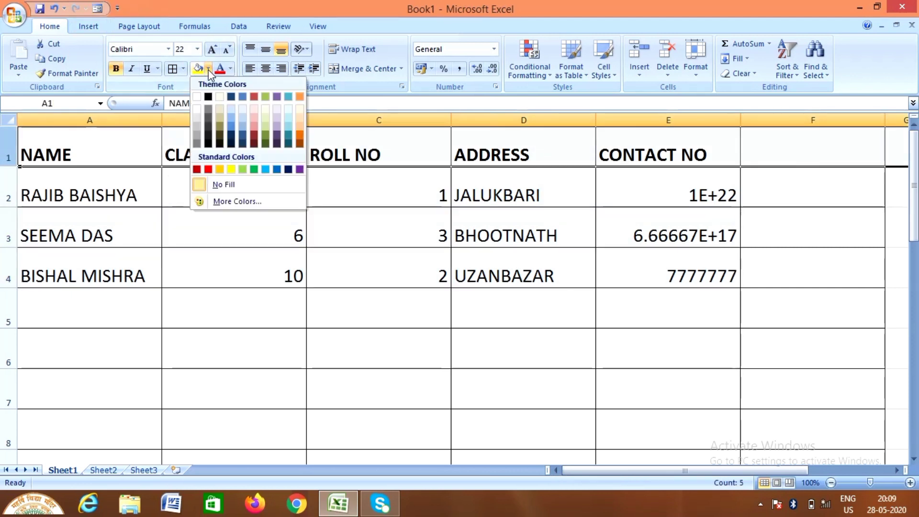
pyautogui.click(232, 170)
pyautogui.click(473, 419)
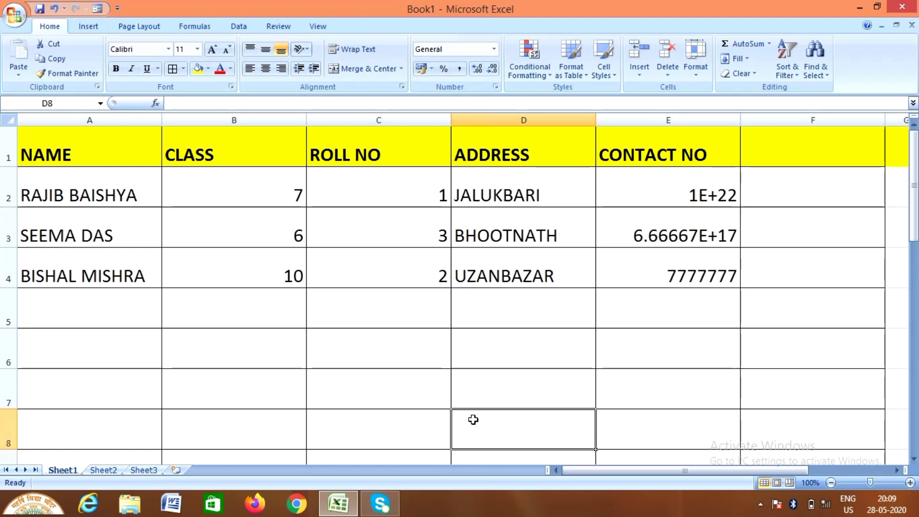
pyautogui.click(10, 150)
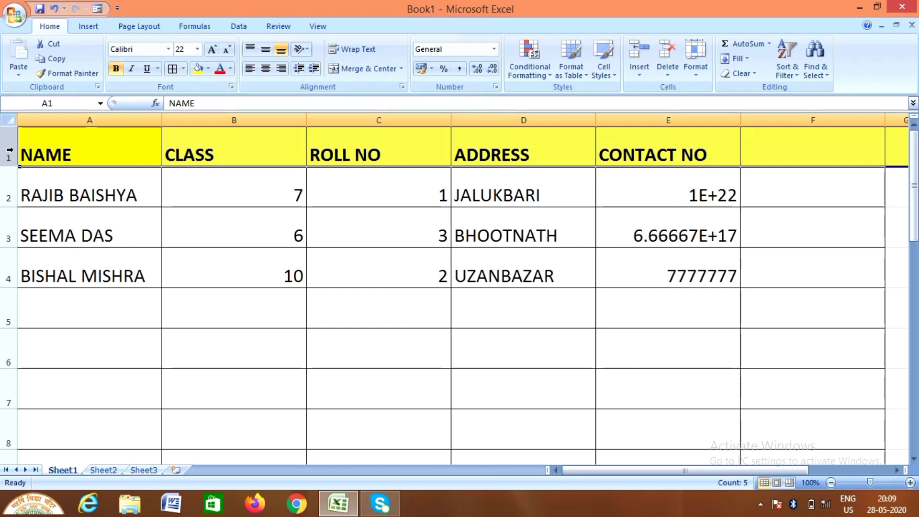
# Insert a blank row above the header row, shifting the table down
pyautogui.rightClick(10, 151)
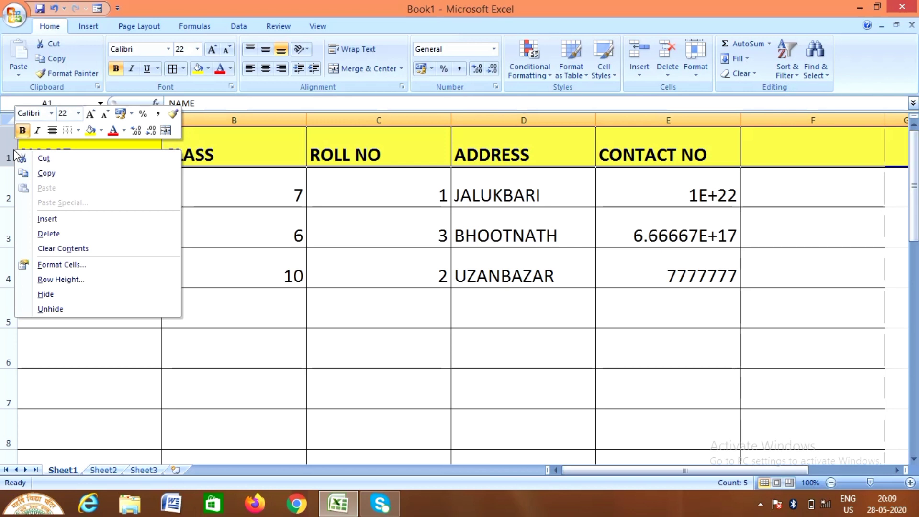
pyautogui.click(72, 222)
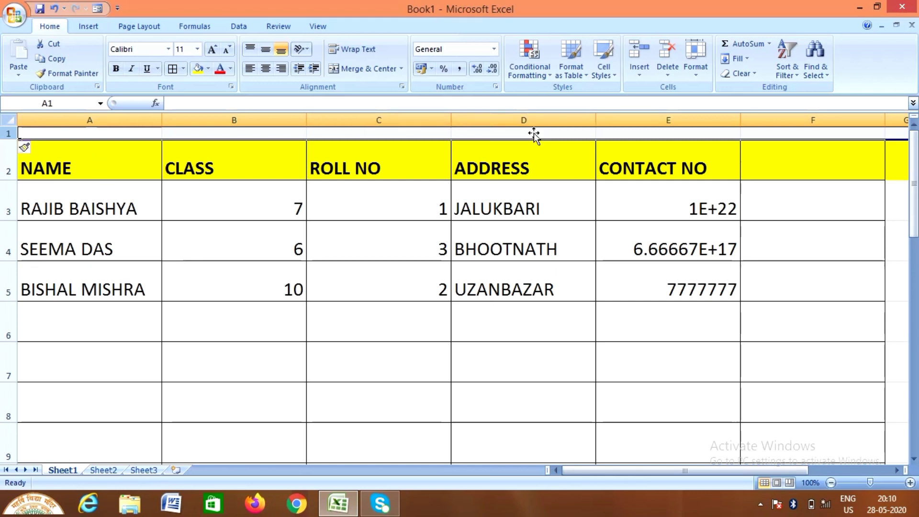
pyautogui.click(697, 82)
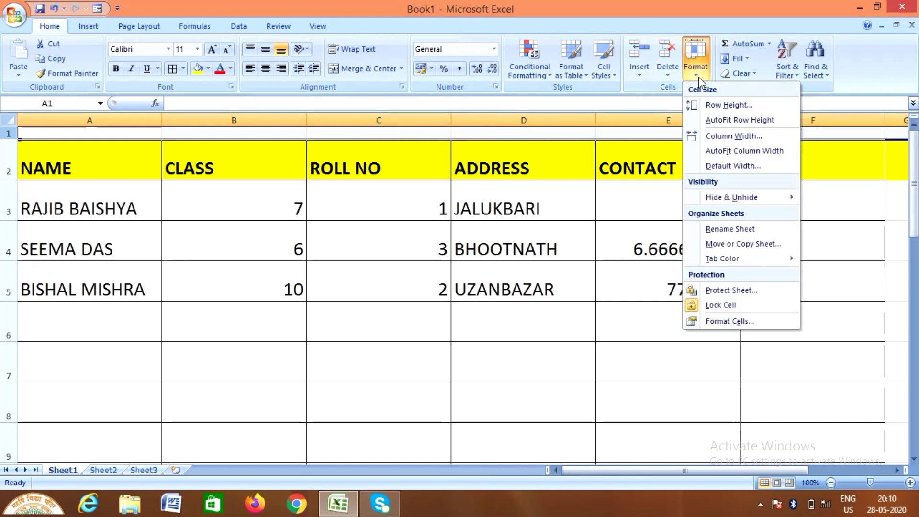
pyautogui.click(711, 104)
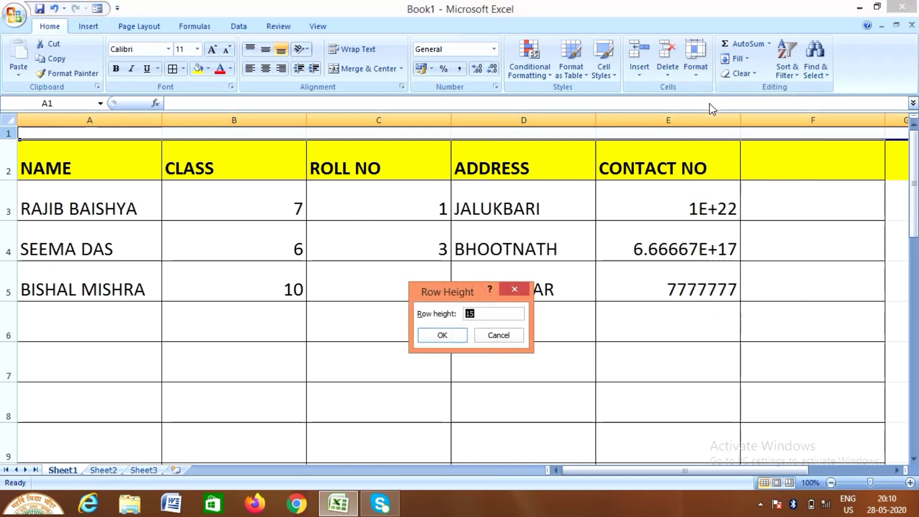
# Make the new row 1 40 high and merge and centre it across A–F
pyautogui.write('40')
pyautogui.press('Return')
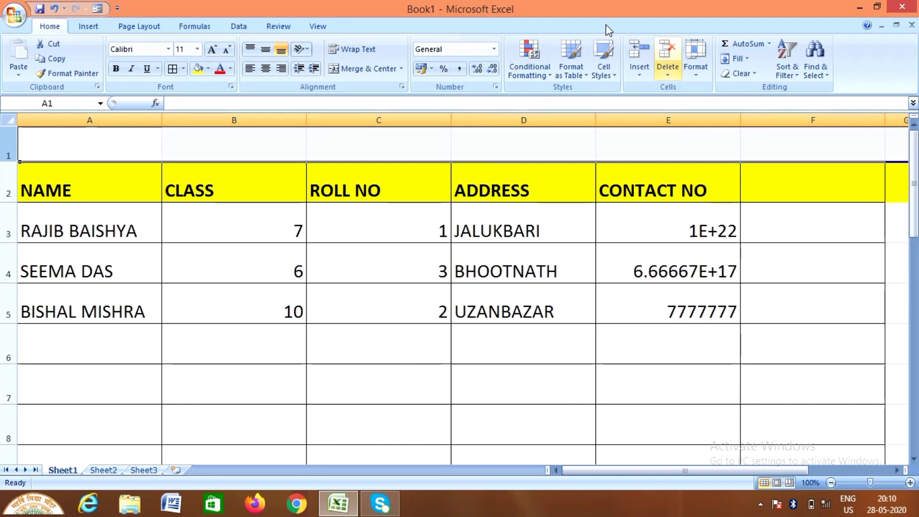
pyautogui.click(373, 70)
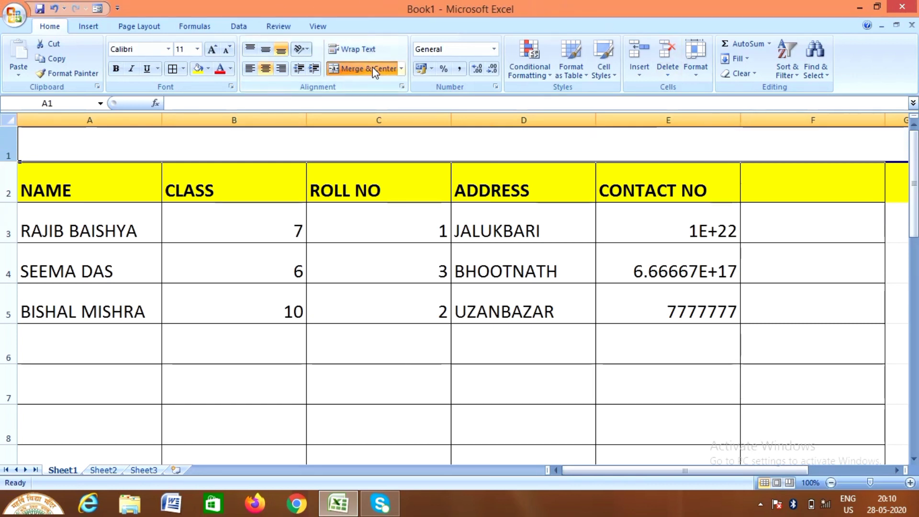
# Type the title 'CONTACT LIST OF STUDENTS' into the merged cell
pyautogui.doubleClick(374, 138)
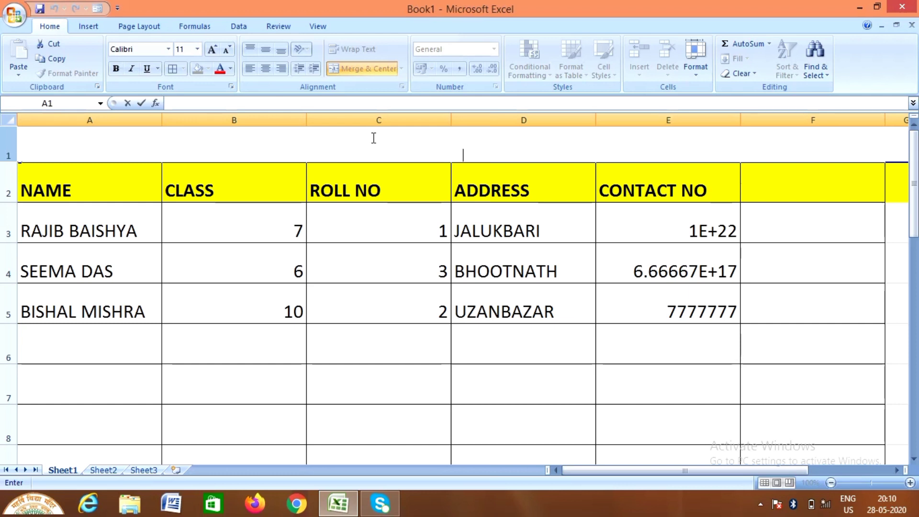
pyautogui.write('CONTAC')
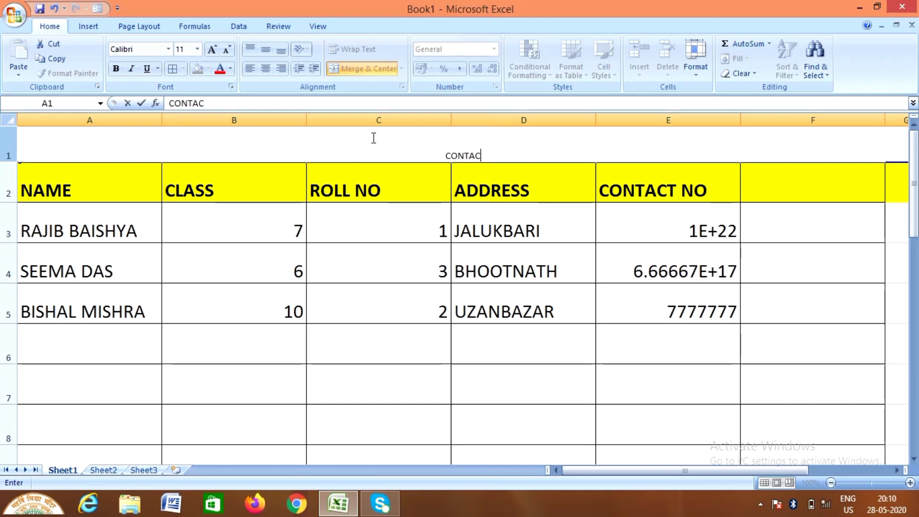
pyautogui.write('T')
pyautogui.write(' ADDRESS')
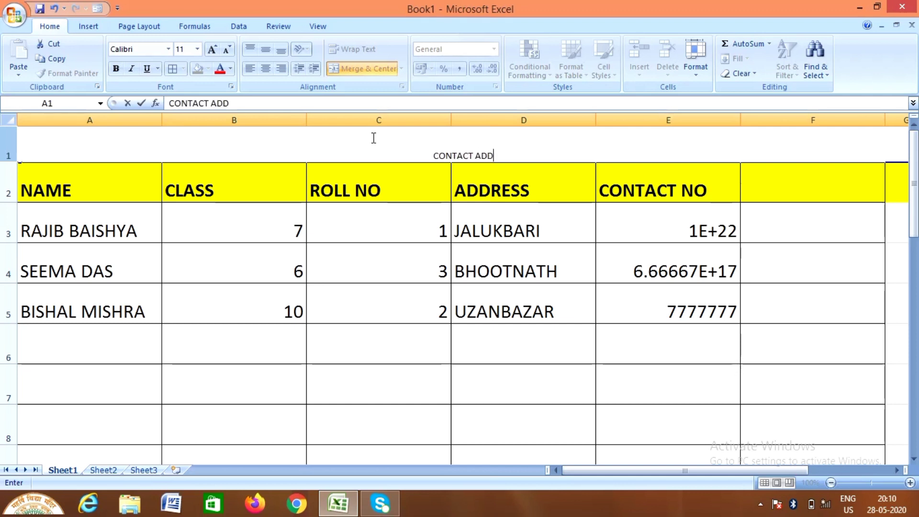
pyautogui.press('BackSpace')
pyautogui.press('BackSpace')
pyautogui.press('BackSpace')
pyautogui.press('BackSpace')
pyautogui.press('BackSpace')
pyautogui.press('BackSpace')
pyautogui.press('BackSpace')
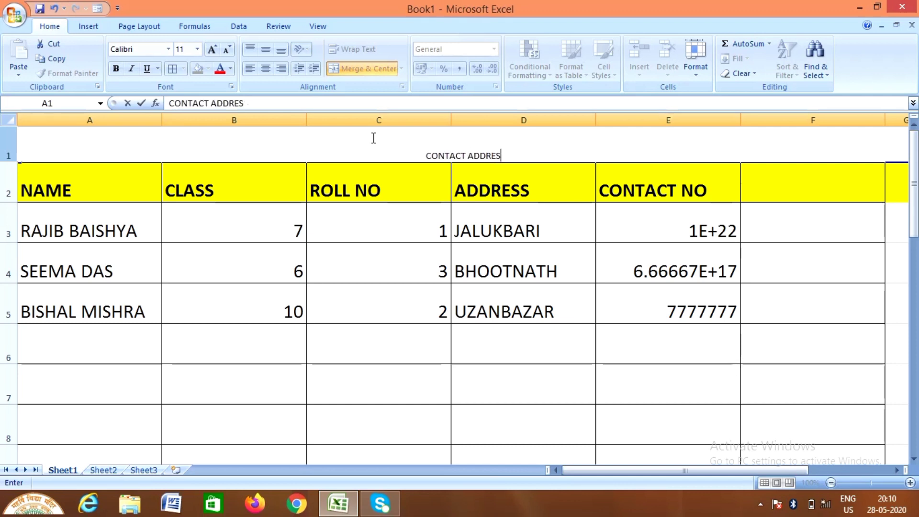
pyautogui.write('LI')
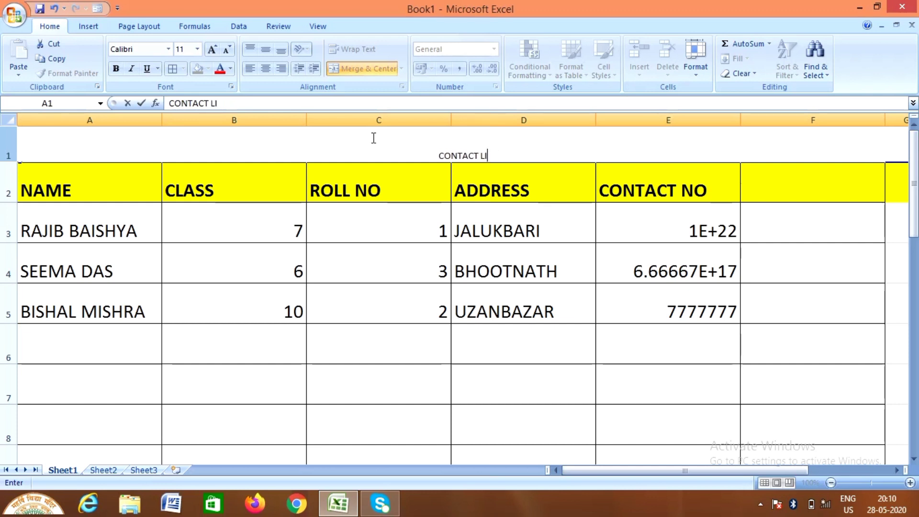
pyautogui.write('ST OF')
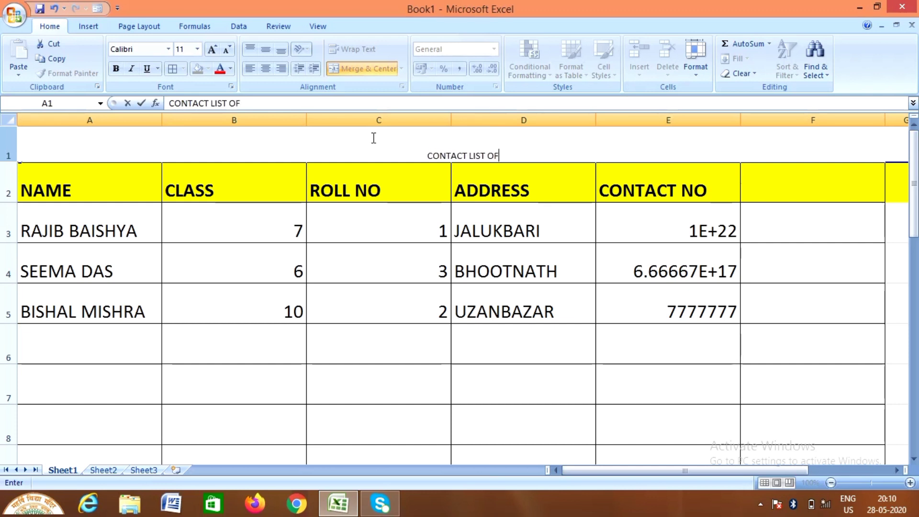
pyautogui.write(' STUDENTS')
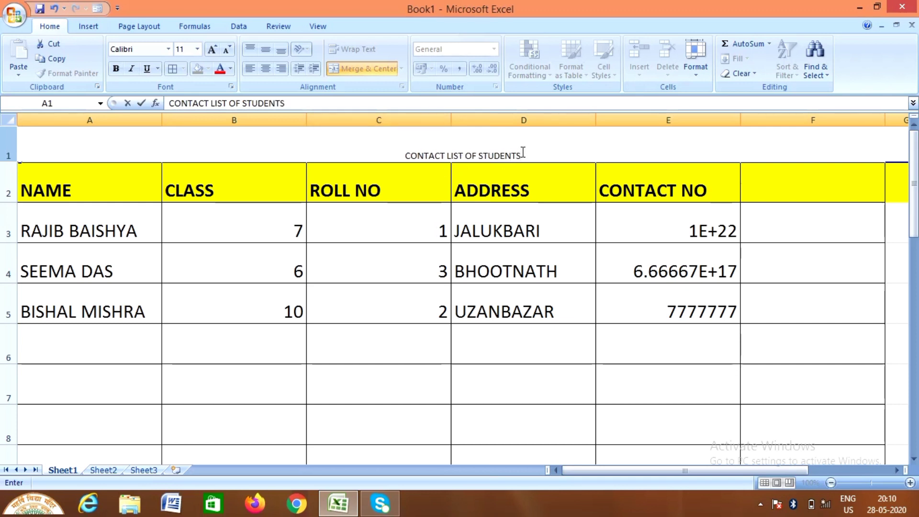
# Format the title text at font size 36 in red
pyautogui.moveTo(522, 153); pyautogui.dragTo(253, 117)
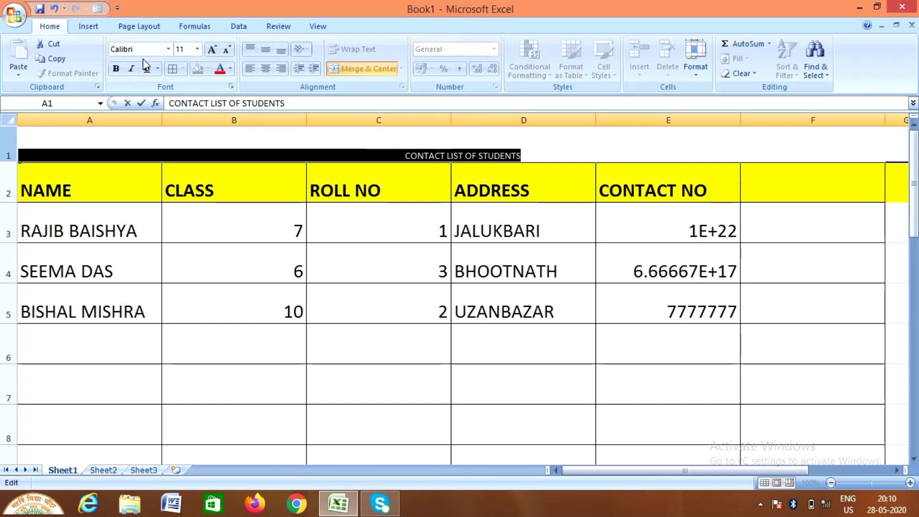
pyautogui.click(197, 48)
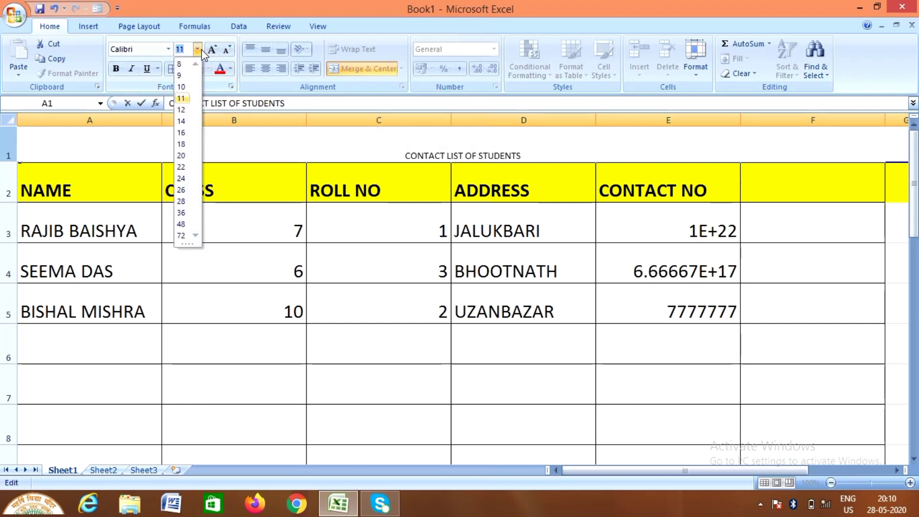
pyautogui.click(182, 213)
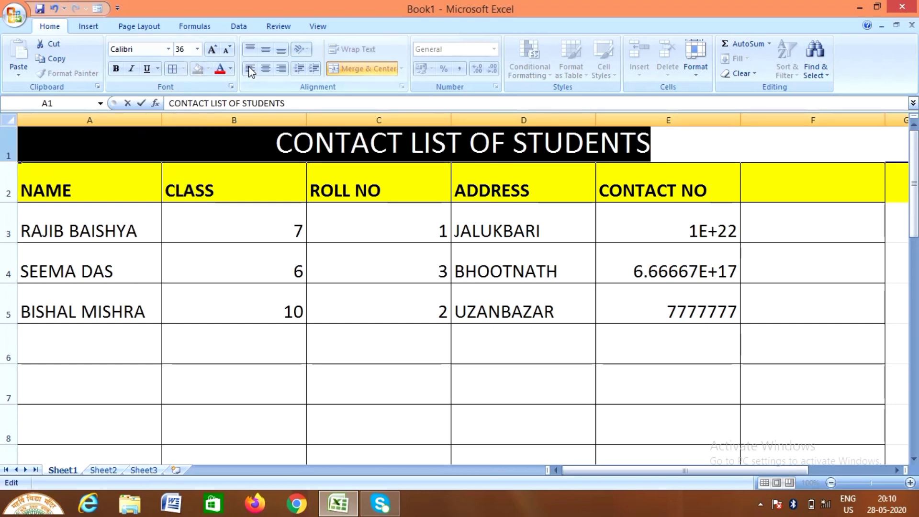
pyautogui.click(230, 68)
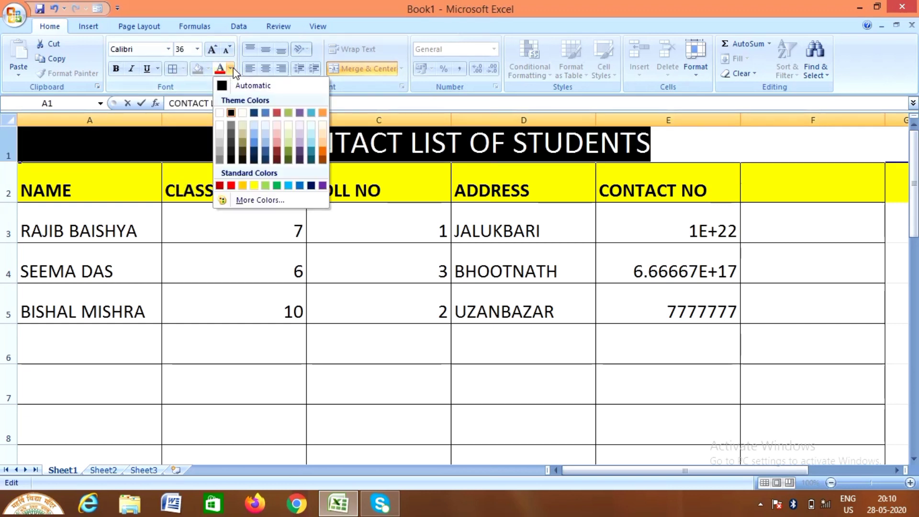
pyautogui.click(231, 187)
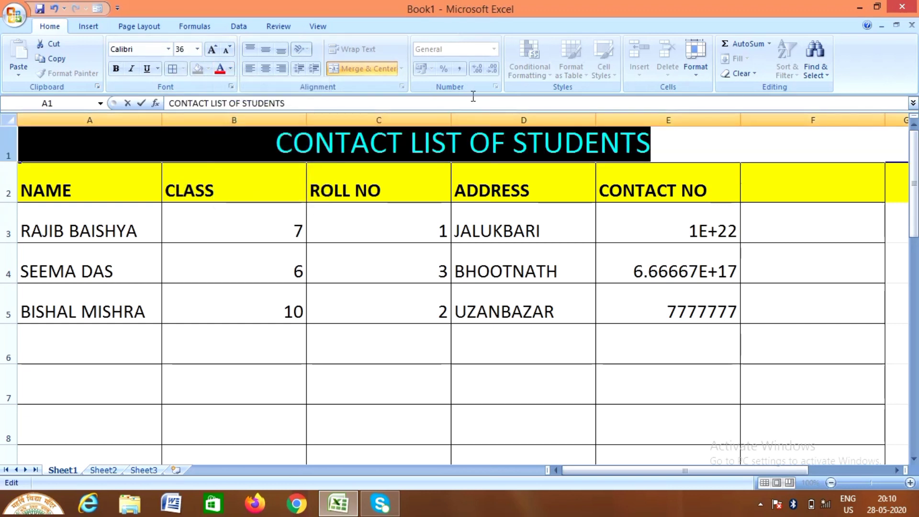
pyautogui.click(778, 374)
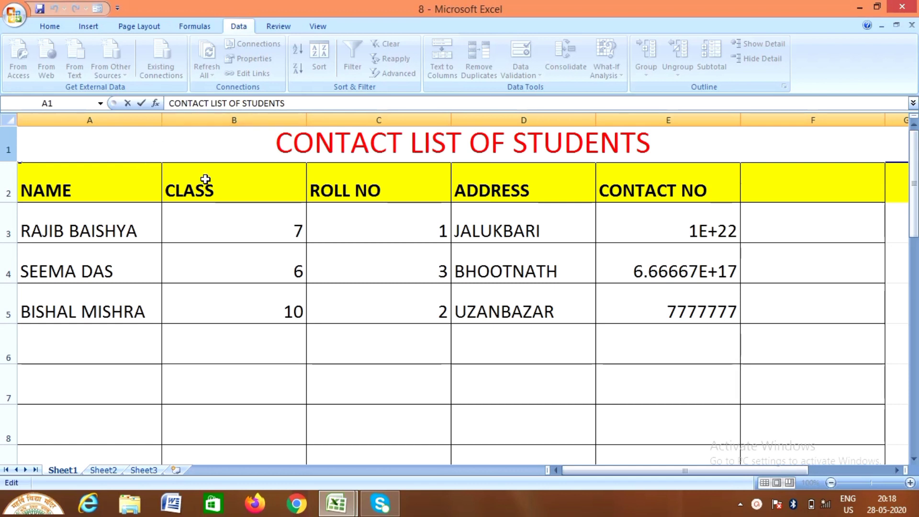
# Try inserting a whole column before CLASS, then dismiss the shifting-cells warning
pyautogui.click(192, 119)
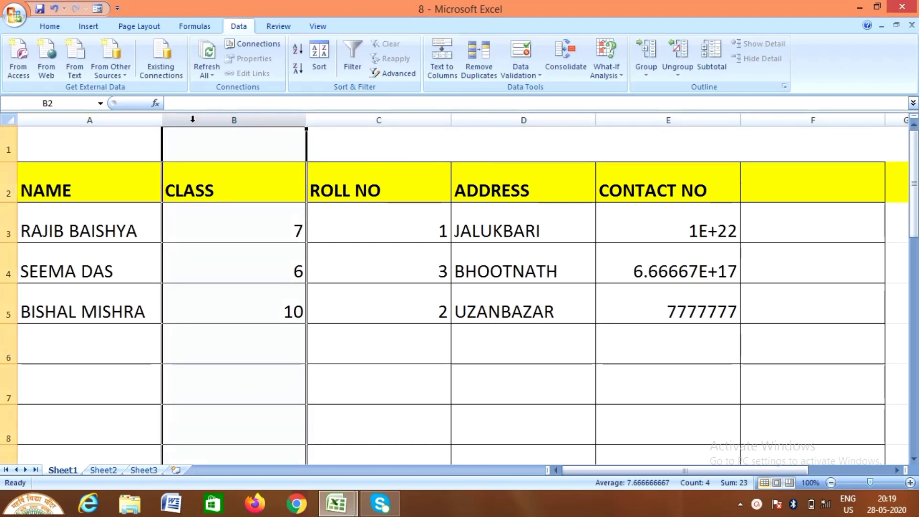
pyautogui.rightClick(193, 120)
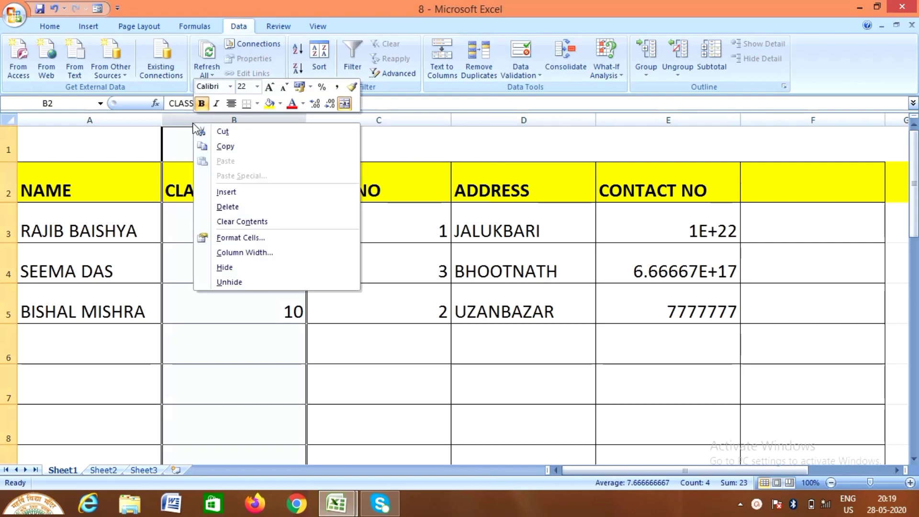
pyautogui.click(247, 190)
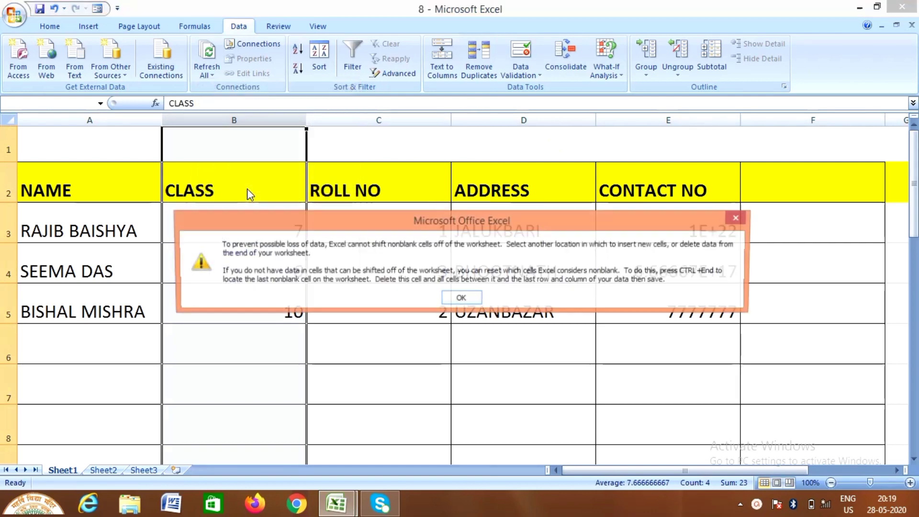
pyautogui.click(738, 214)
# Select the CLASS cells B2:B12 and bring up the Insert cells options
pyautogui.click(403, 380)
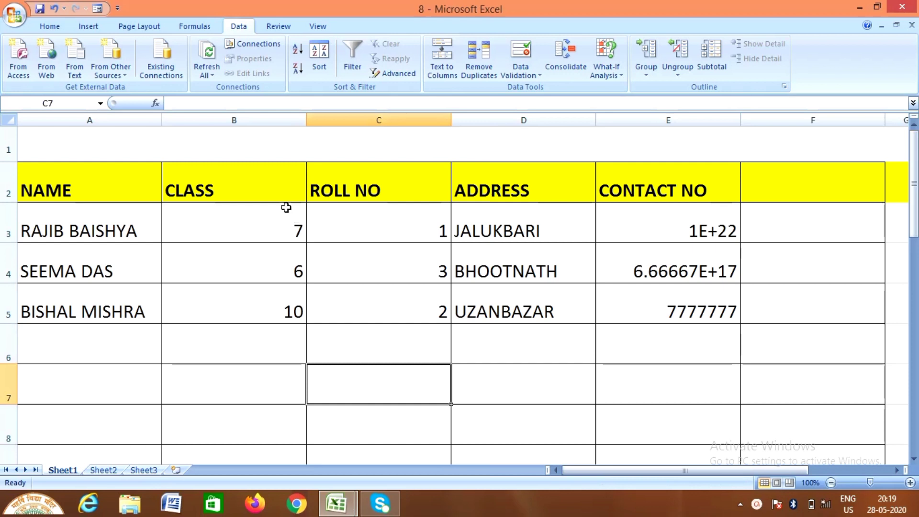
pyautogui.moveTo(280, 190); pyautogui.dragTo(288, 460)
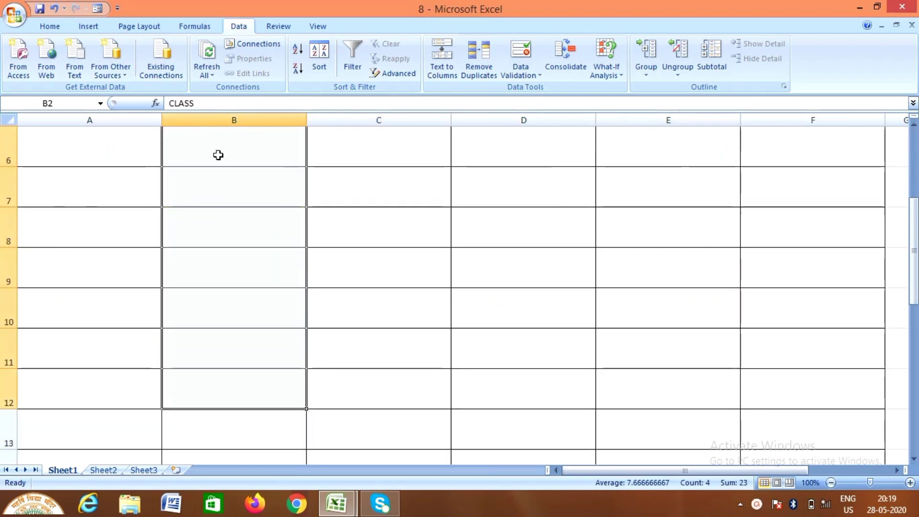
pyautogui.click(914, 124)
pyautogui.click(912, 128)
pyautogui.click(911, 129)
pyautogui.click(912, 129)
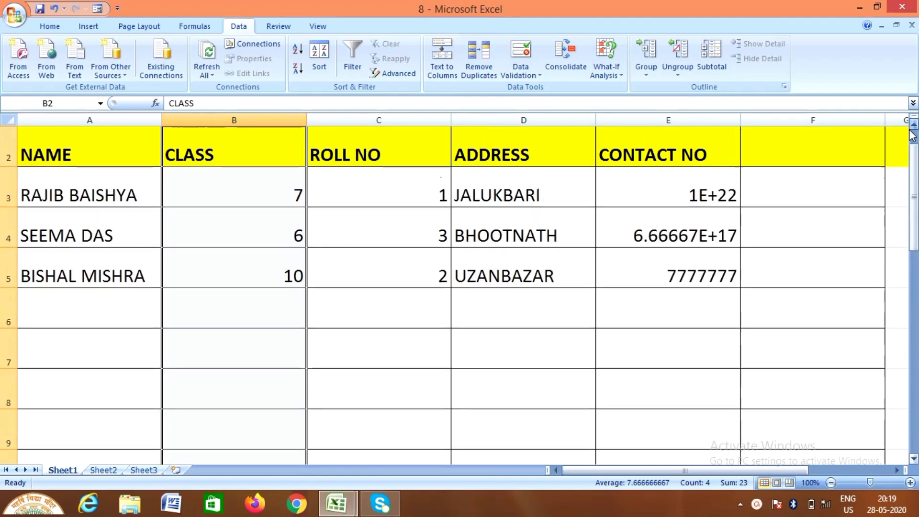
pyautogui.click(911, 128)
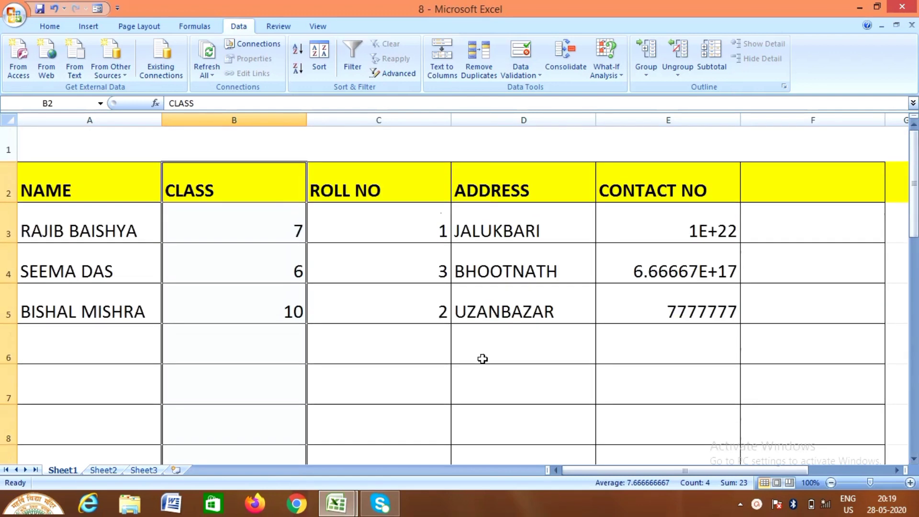
pyautogui.rightClick(239, 304)
pyautogui.click(319, 158)
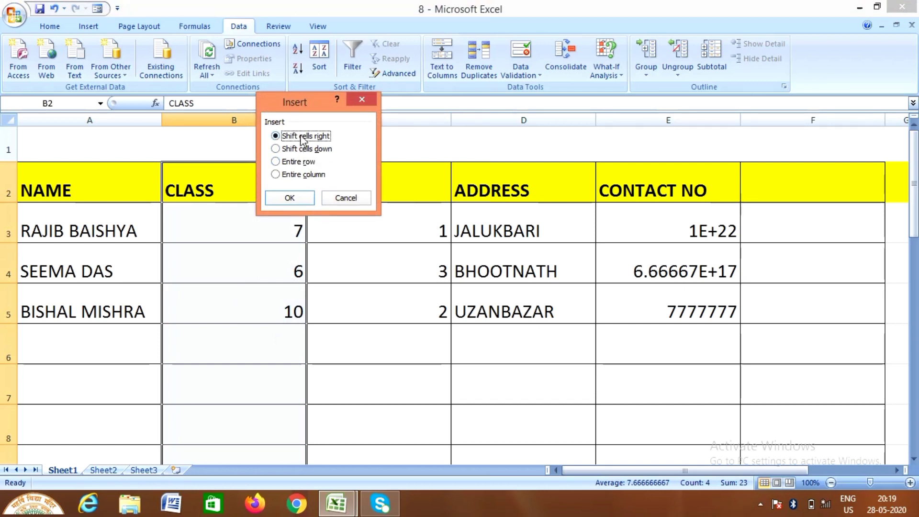
# Shift the CLASS cells right twice, leaving two blank columns after NAME
pyautogui.click(303, 200)
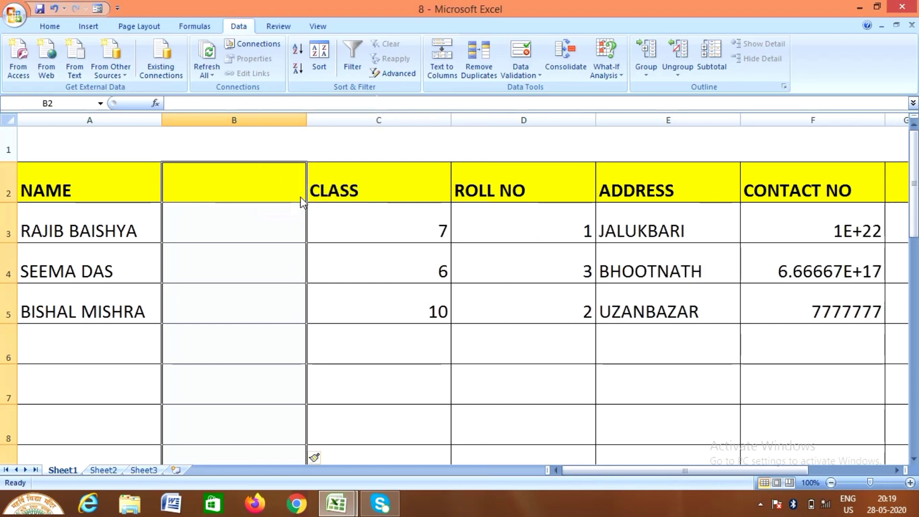
pyautogui.click(371, 191)
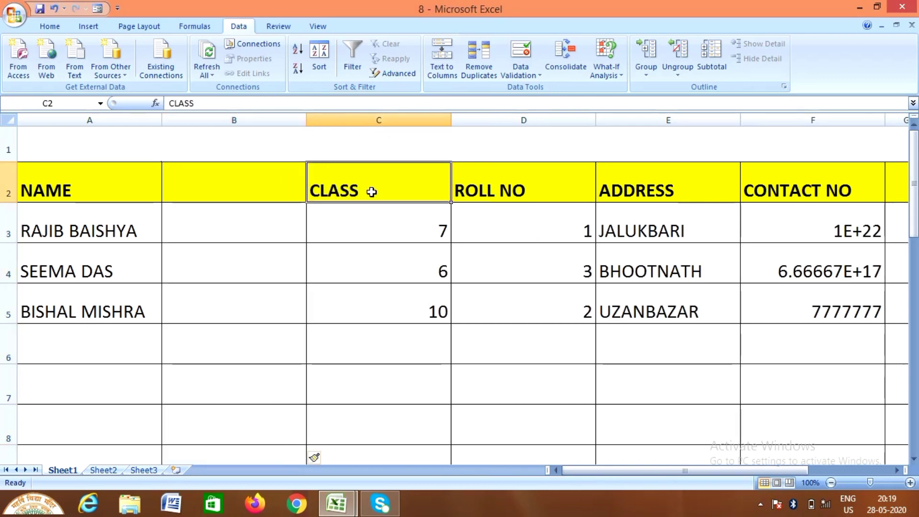
pyautogui.moveTo(372, 192); pyautogui.dragTo(374, 454)
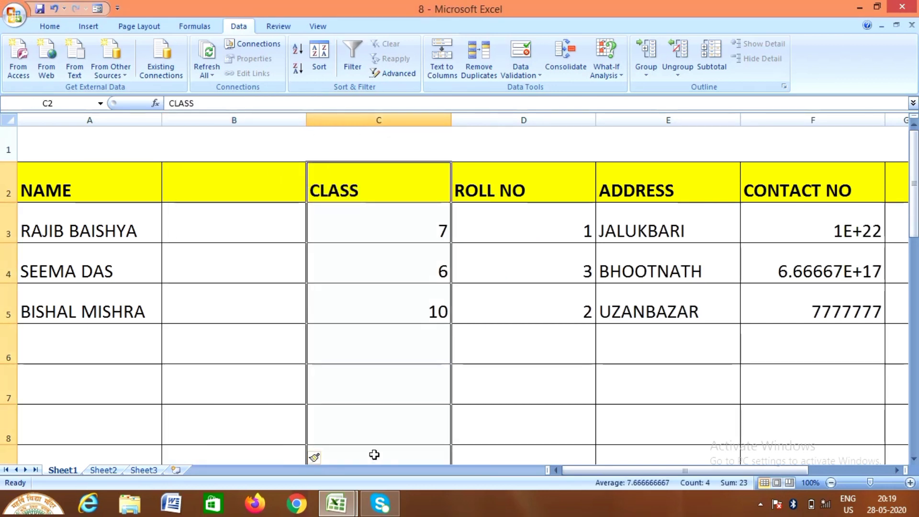
pyautogui.rightClick(385, 197)
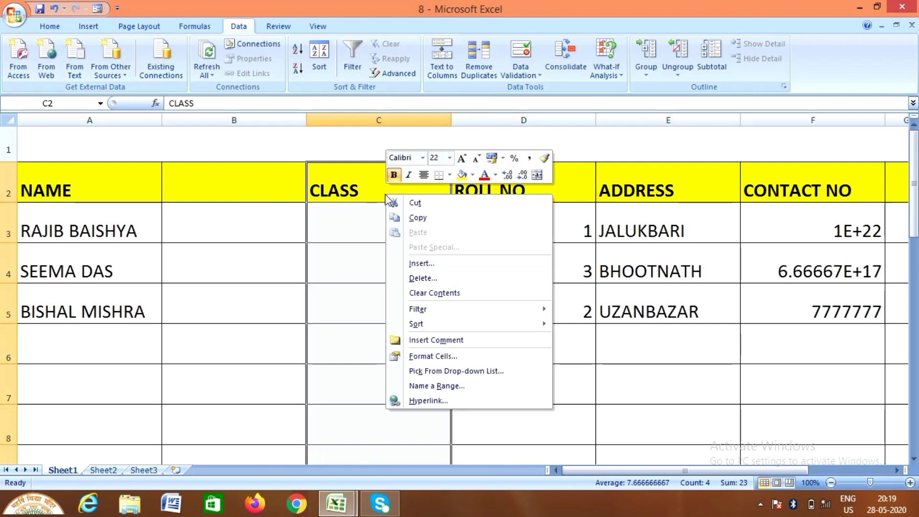
pyautogui.click(441, 263)
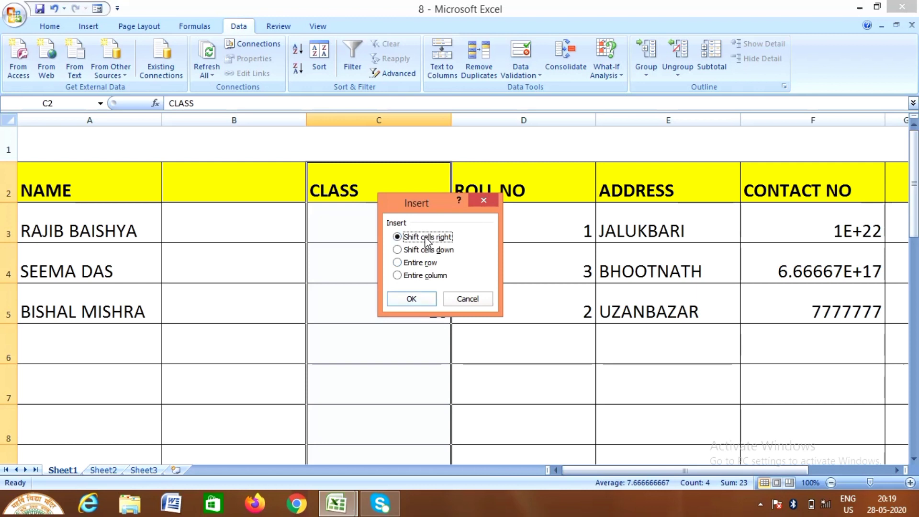
pyautogui.click(428, 300)
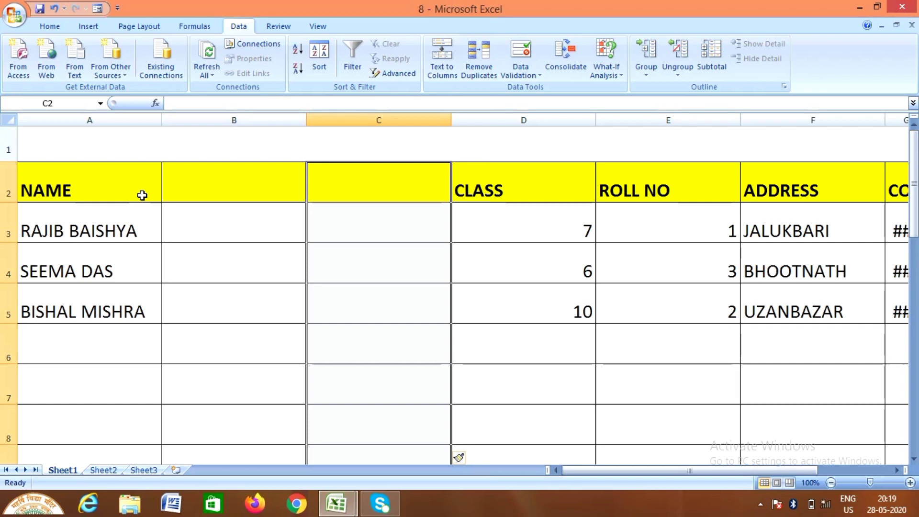
# Split the names in A3:A5 by space with Text to Columns, destination $B$3, replacing existing contents
pyautogui.click(133, 215)
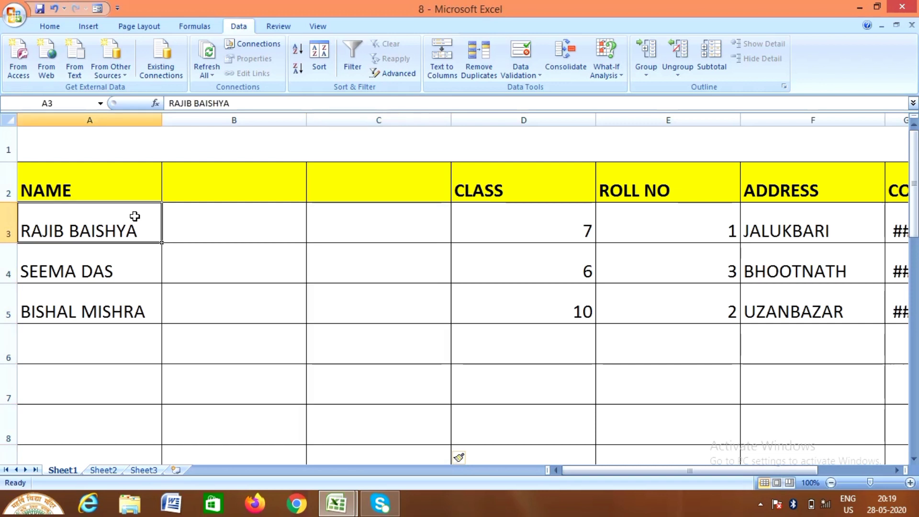
pyautogui.moveTo(133, 236); pyautogui.dragTo(130, 305)
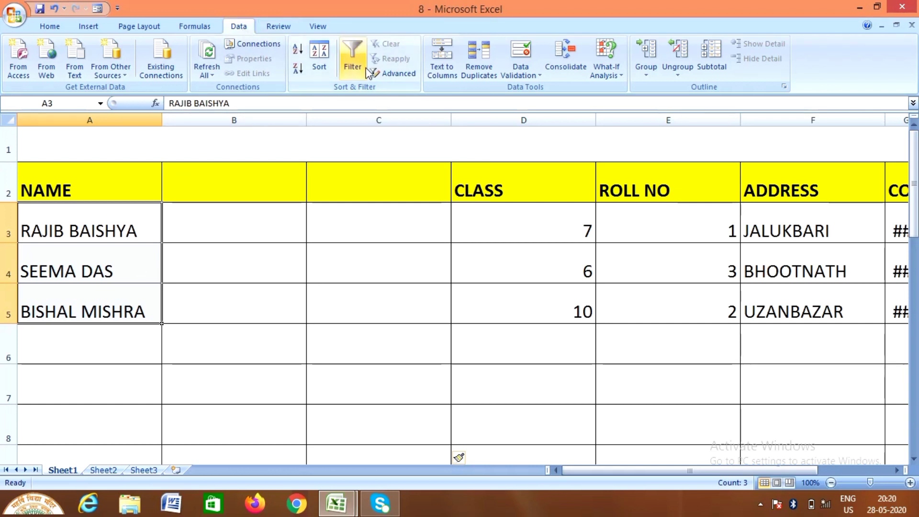
pyautogui.click(437, 54)
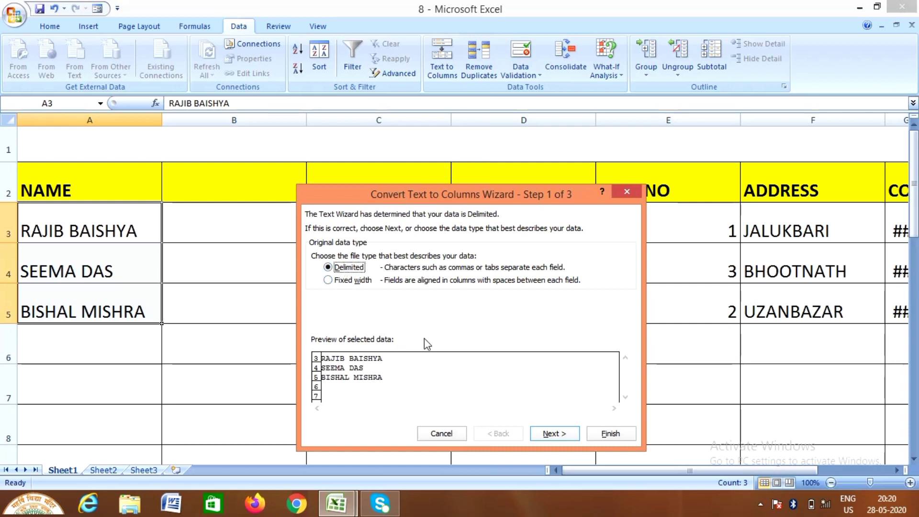
pyautogui.click(553, 434)
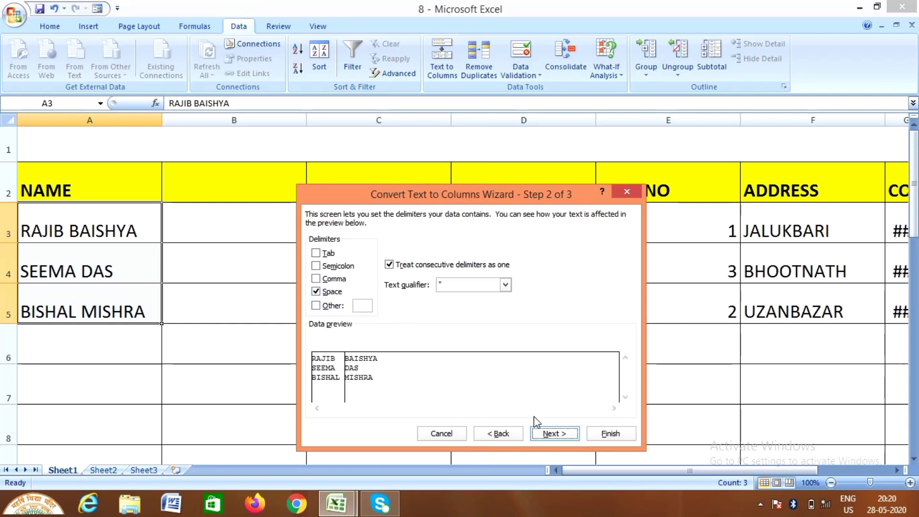
pyautogui.click(549, 435)
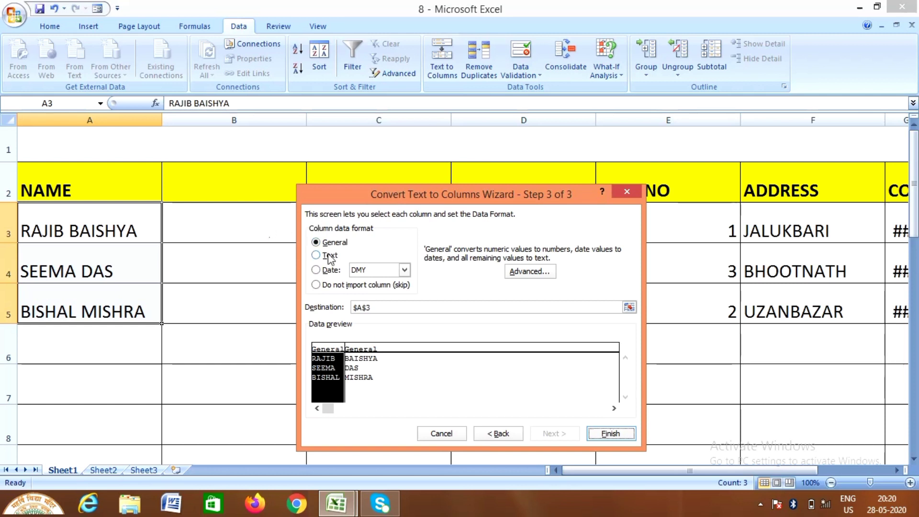
pyautogui.doubleClick(362, 307)
pyautogui.write('$B$')
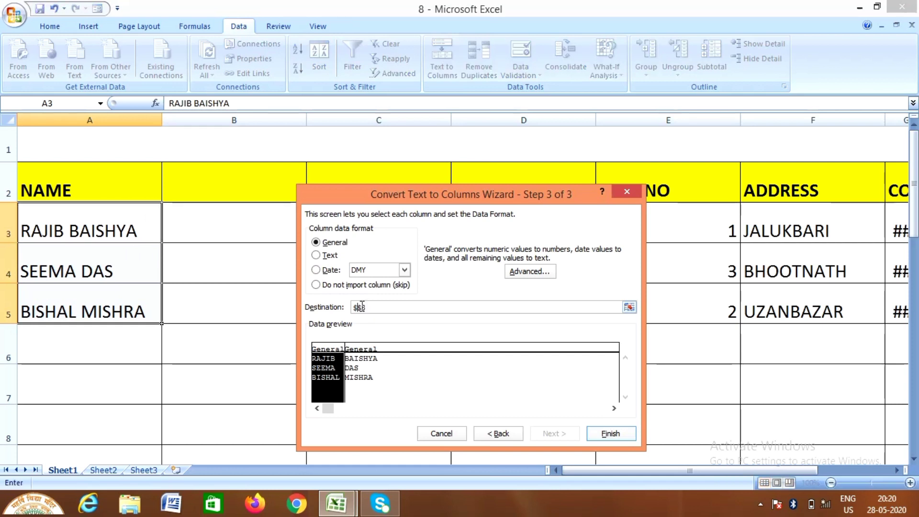
pyautogui.write('3')
pyautogui.click(360, 308)
pyautogui.click(609, 434)
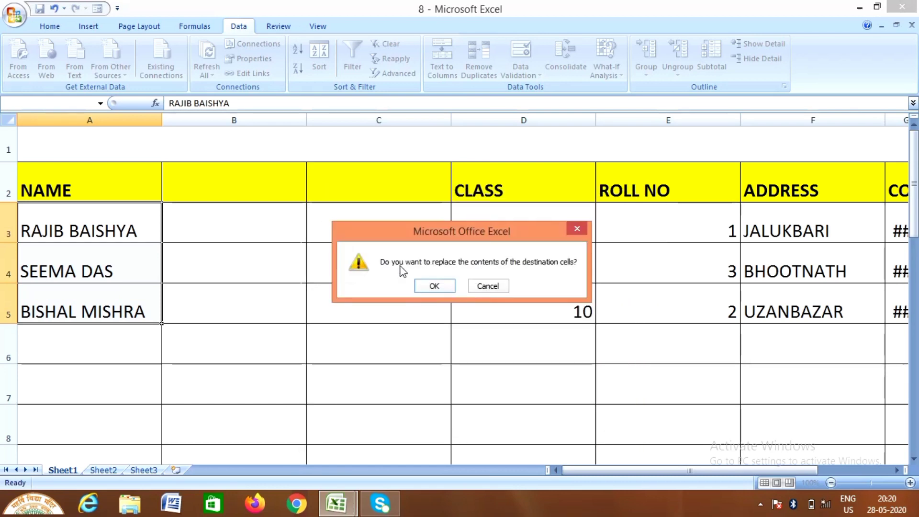
pyautogui.click(433, 287)
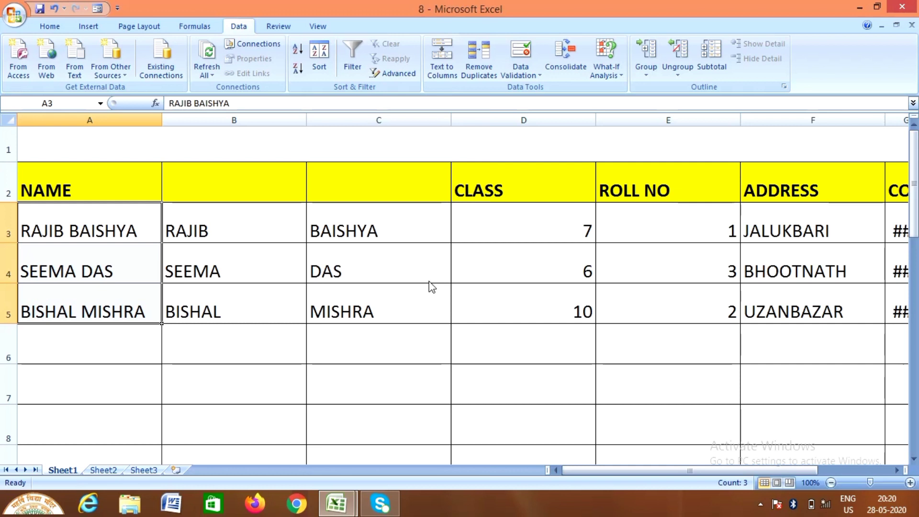
# Delete the original full-name column A
pyautogui.click(137, 119)
pyautogui.rightClick(137, 121)
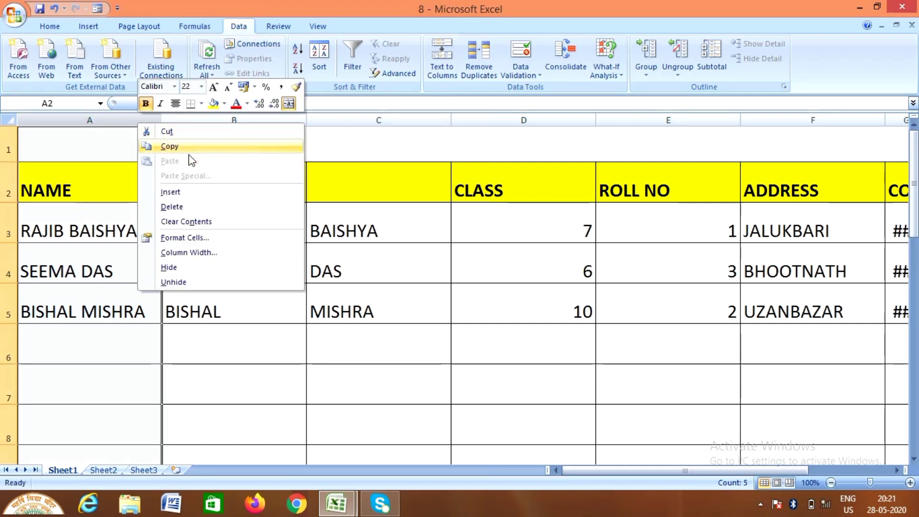
pyautogui.click(195, 207)
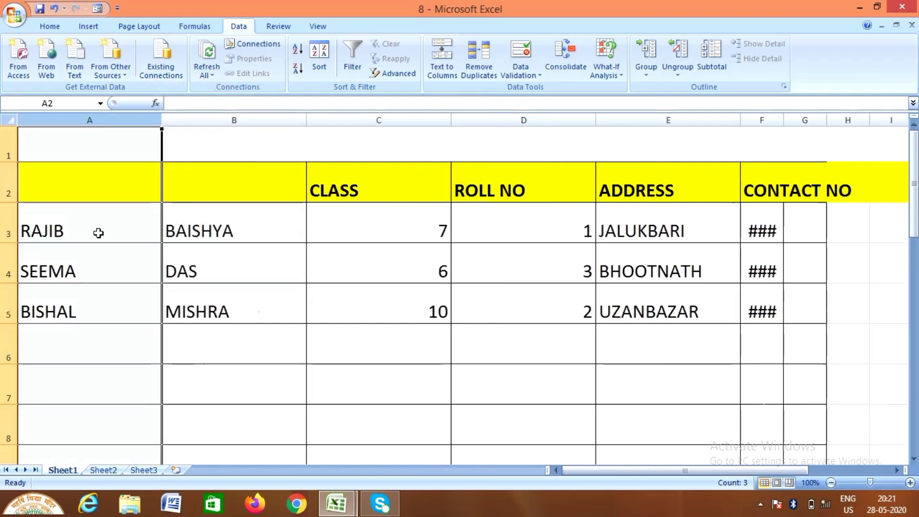
# Head the name columns 'first name' in A2 and 'LAST NAME' in B2
pyautogui.click(104, 175)
pyautogui.write('f')
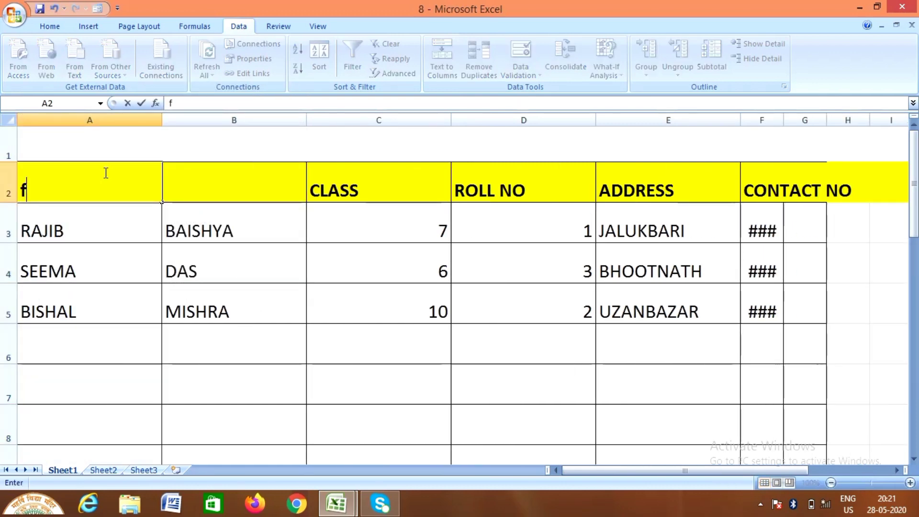
pyautogui.write('irst n')
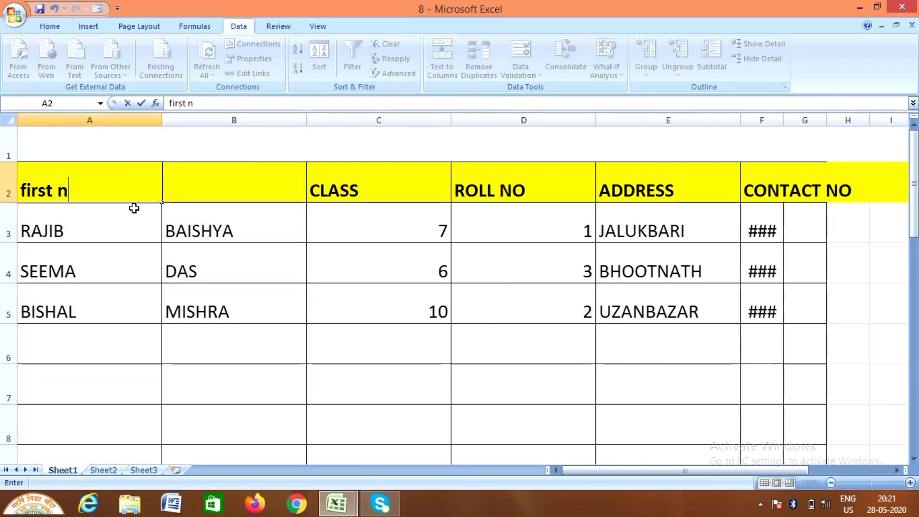
pyautogui.write('ame')
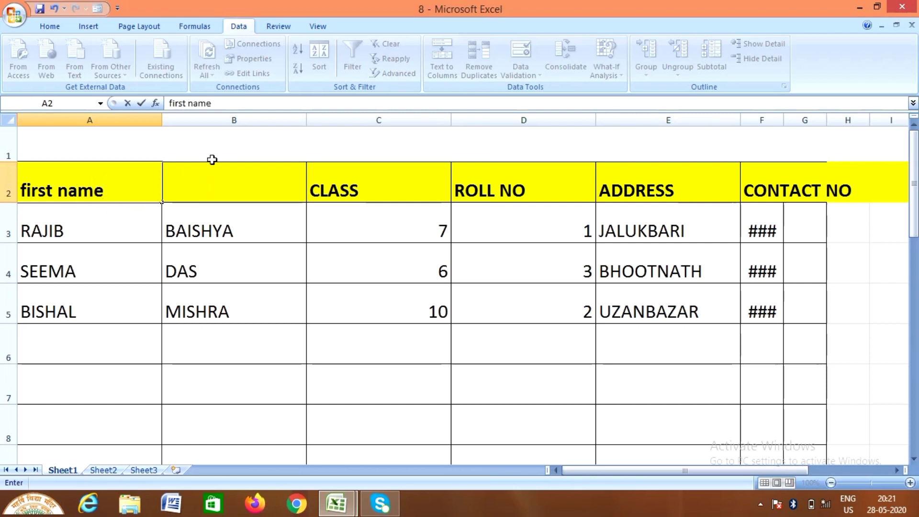
pyautogui.doubleClick(209, 193)
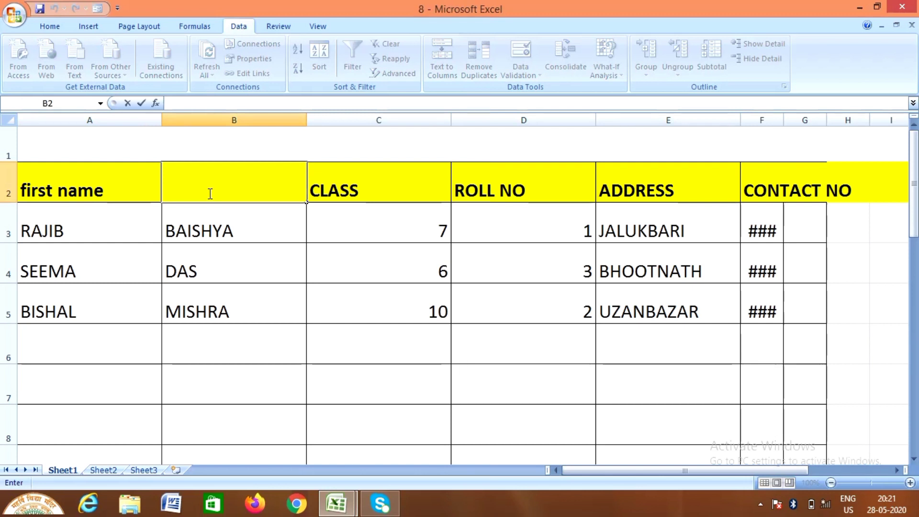
pyautogui.write('LAST')
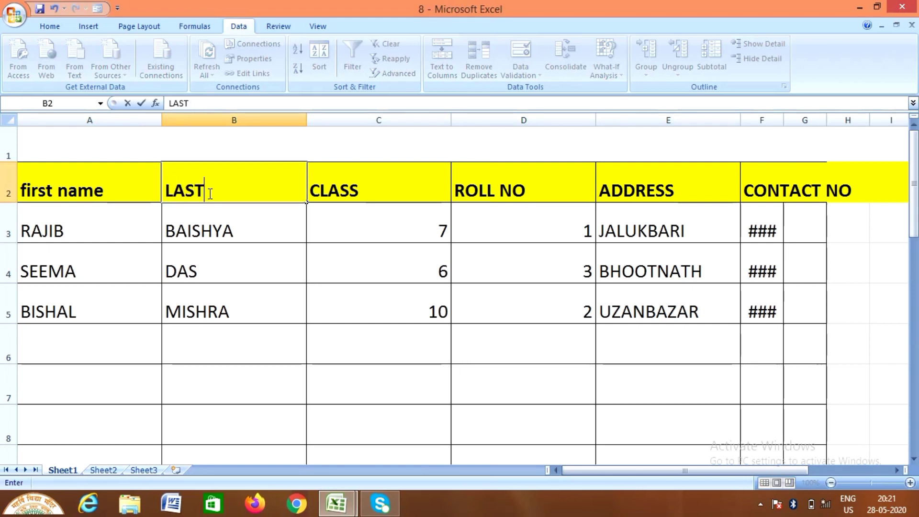
pyautogui.write('NAME')
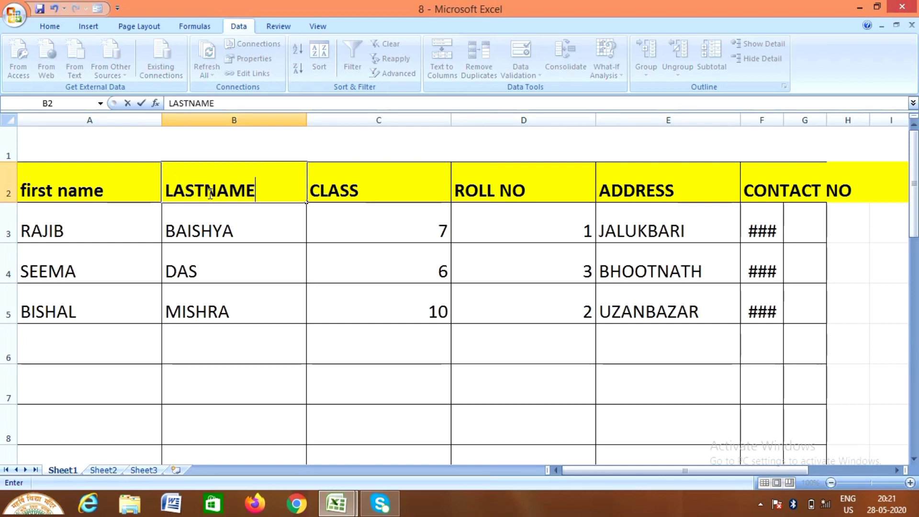
pyautogui.click(206, 192)
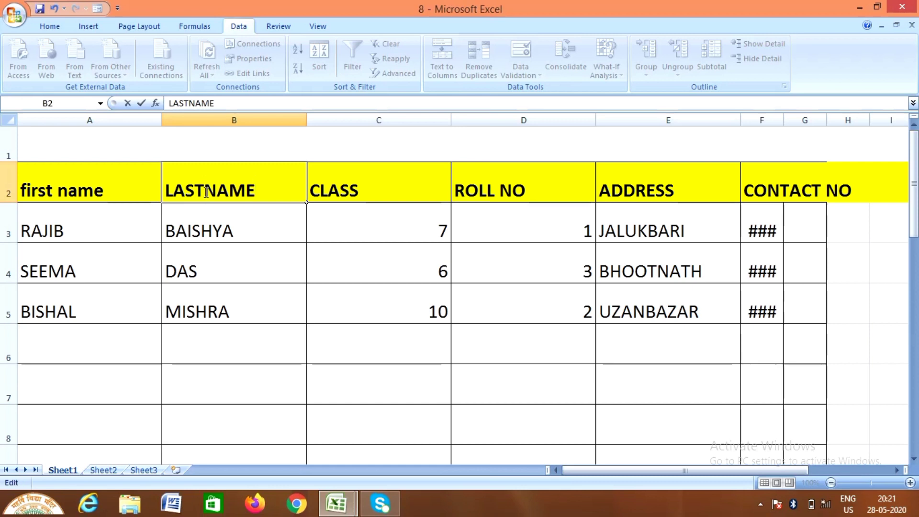